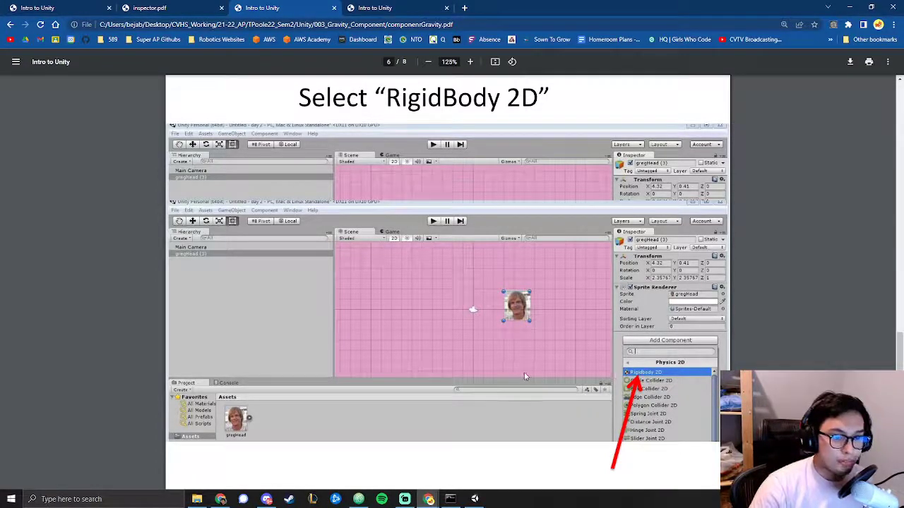
- Read through the gravity component slides, from selecting RigidBody 2D to the clock lab assignment
{"action": "scroll", "coordinate": [528, 373], "scroll_direction": "down", "scroll_amount": 5}
{"action": "scroll", "coordinate": [529, 373], "scroll_direction": "down", "scroll_amount": 1}
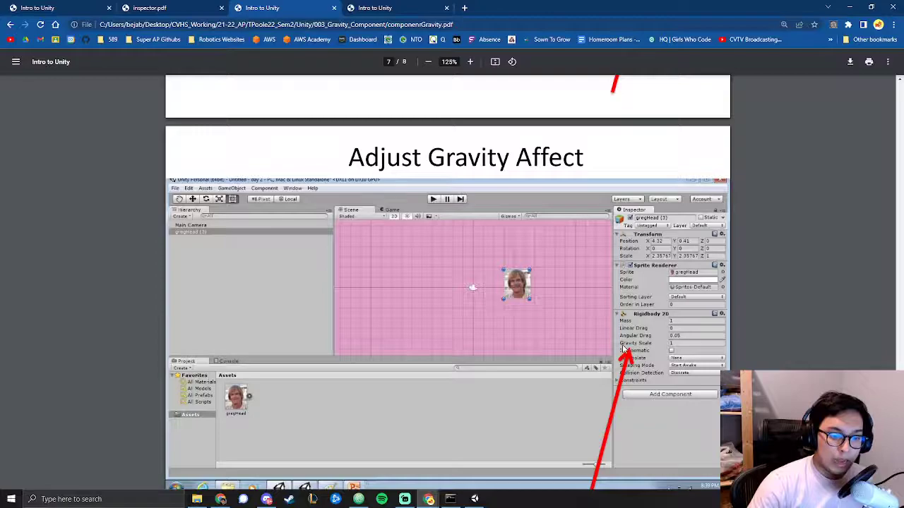
{"action": "scroll", "coordinate": [660, 347], "scroll_direction": "down", "scroll_amount": 1}
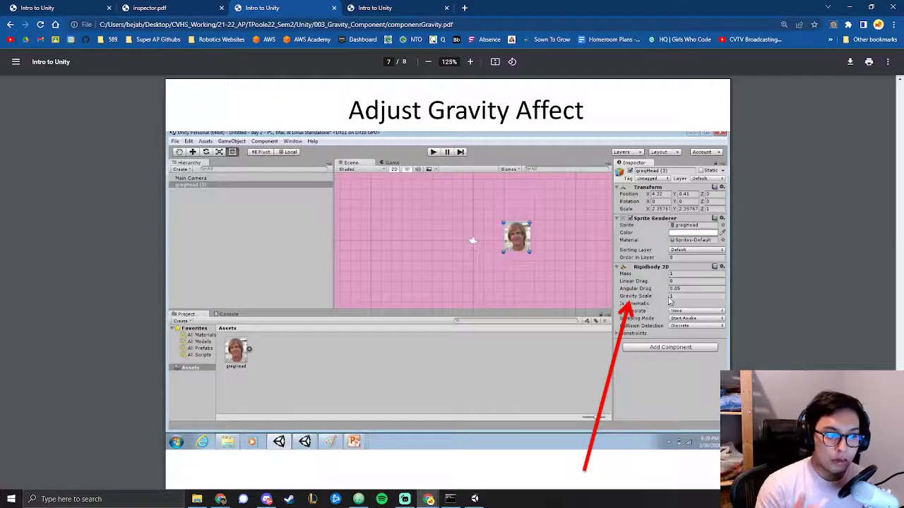
{"action": "scroll", "coordinate": [670, 301], "scroll_direction": "down", "scroll_amount": 10}
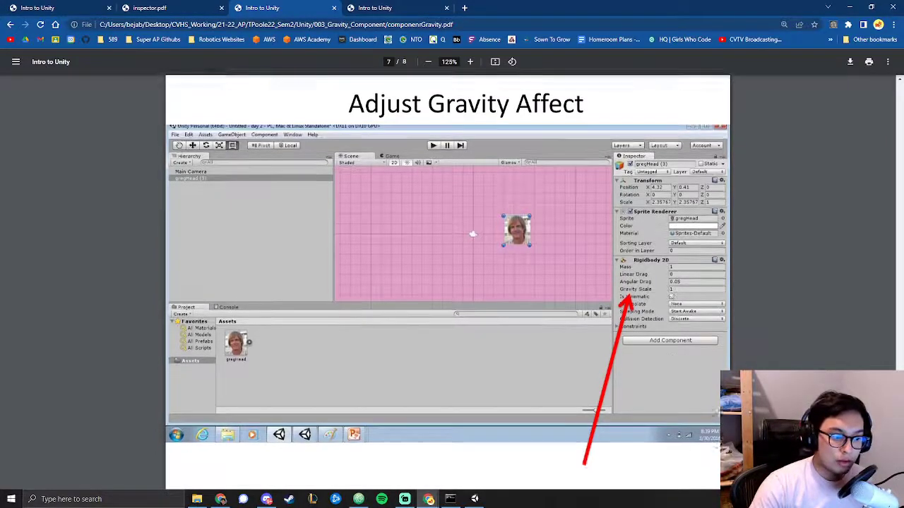
{"action": "scroll", "coordinate": [670, 301], "scroll_direction": "down", "scroll_amount": 1}
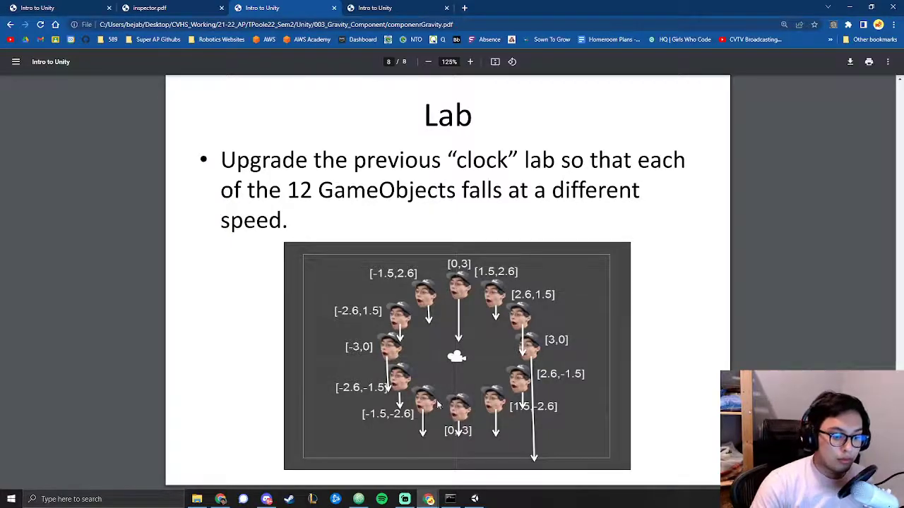
- Switch to Unity and place the face image asset in the scene at about X -3.67, Y 2.54
{"action": "left_click", "coordinate": [474, 499]}
{"action": "left_click", "coordinate": [78, 350]}
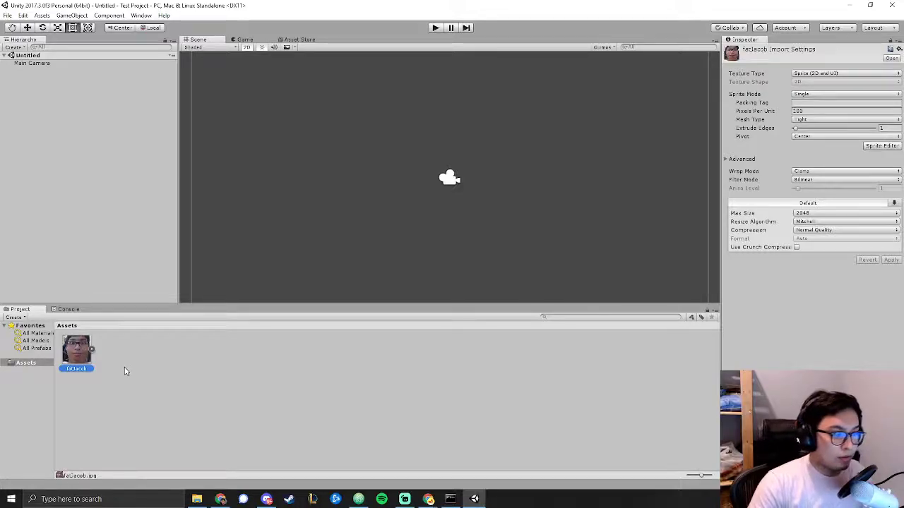
{"action": "scroll", "coordinate": [125, 372], "scroll_direction": "up", "scroll_amount": 2, "text": "ctrl"}
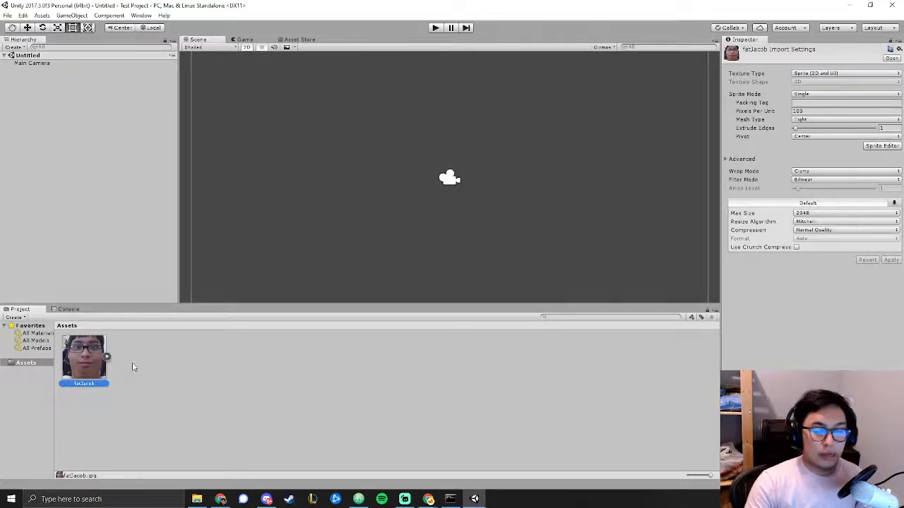
{"action": "left_click", "coordinate": [139, 386]}
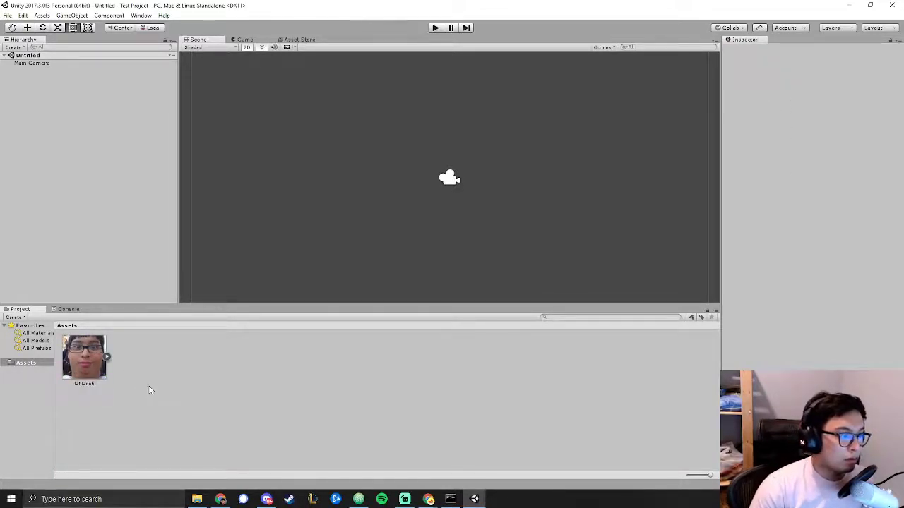
{"action": "left_click_drag", "start_coordinate": [84, 358], "coordinate": [367, 125]}
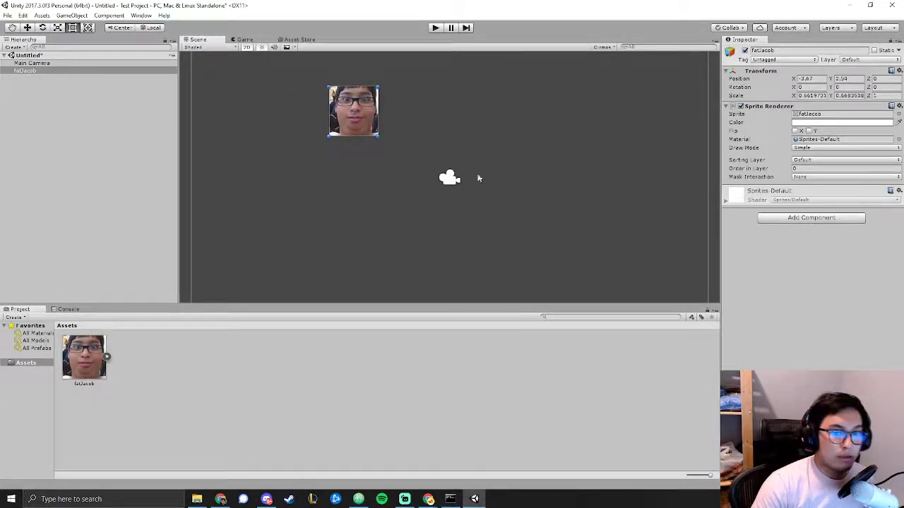
- Add a Rigidbody 2D component from the Physics 2D category to the face sprite
{"action": "left_click", "coordinate": [767, 219]}
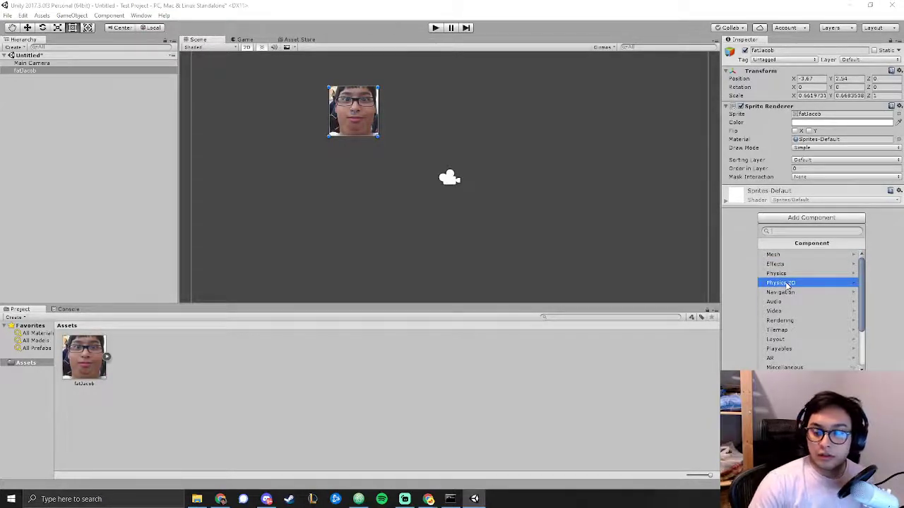
{"action": "left_click", "coordinate": [773, 219]}
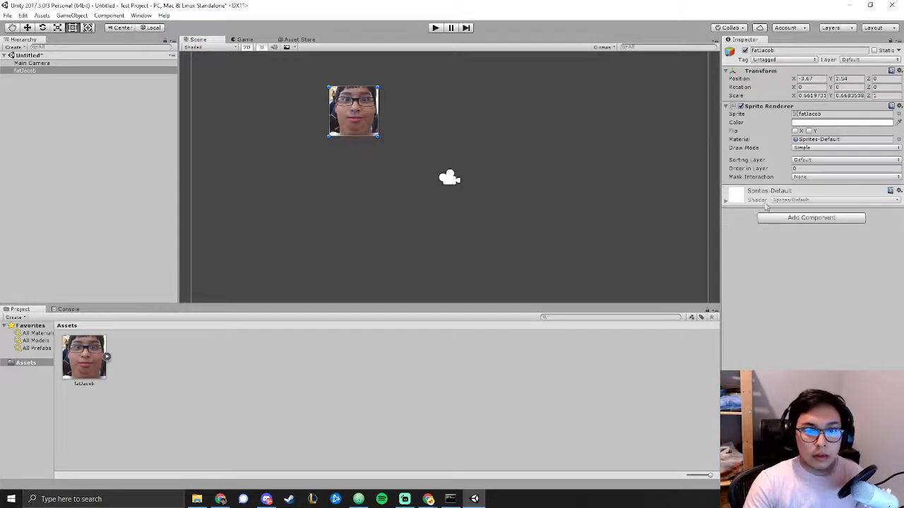
{"action": "left_click", "coordinate": [773, 219]}
{"action": "left_click", "coordinate": [778, 282]}
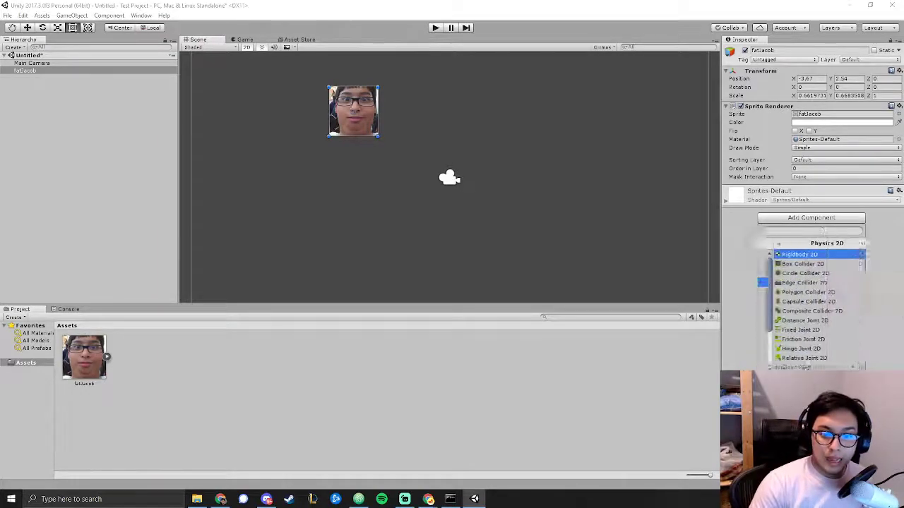
{"action": "left_click", "coordinate": [776, 254]}
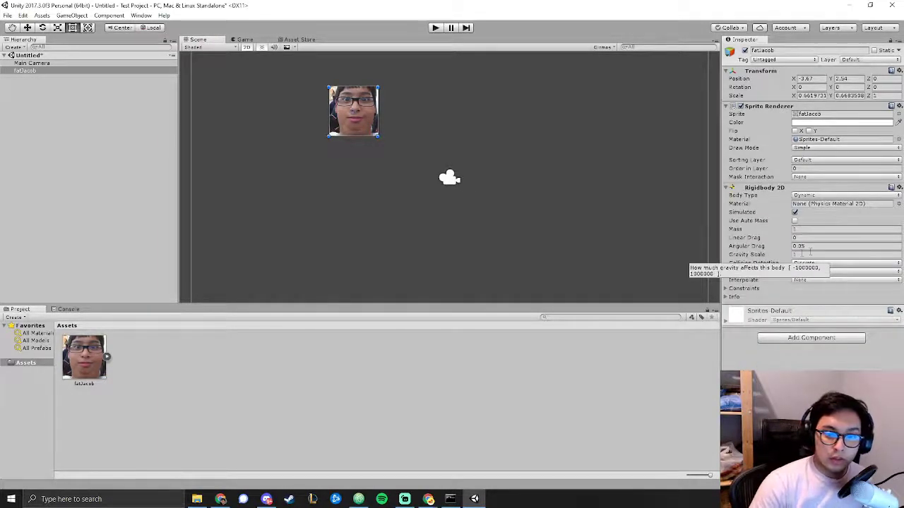
{"action": "left_click", "coordinate": [814, 188]}
{"action": "left_click", "coordinate": [814, 188]}
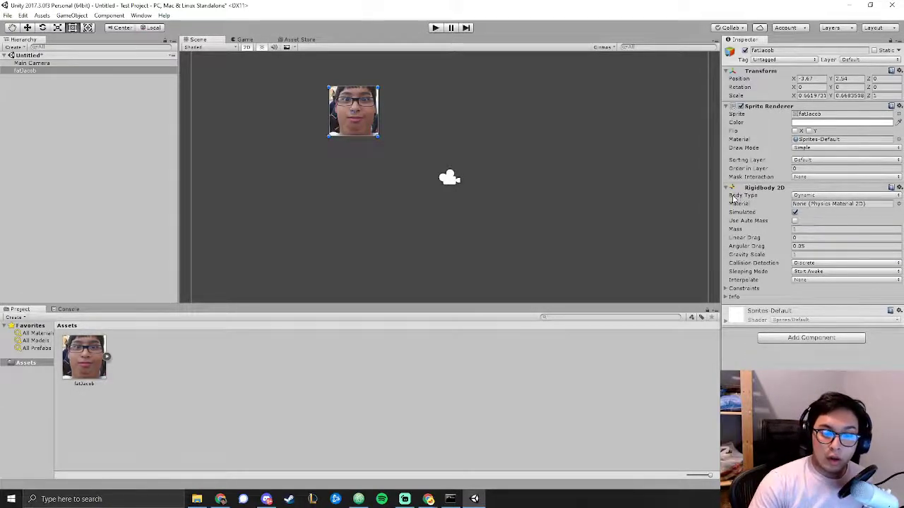
- Try the Kinematic body type on the Rigidbody 2D, then return it to Dynamic
{"action": "left_click", "coordinate": [805, 196]}
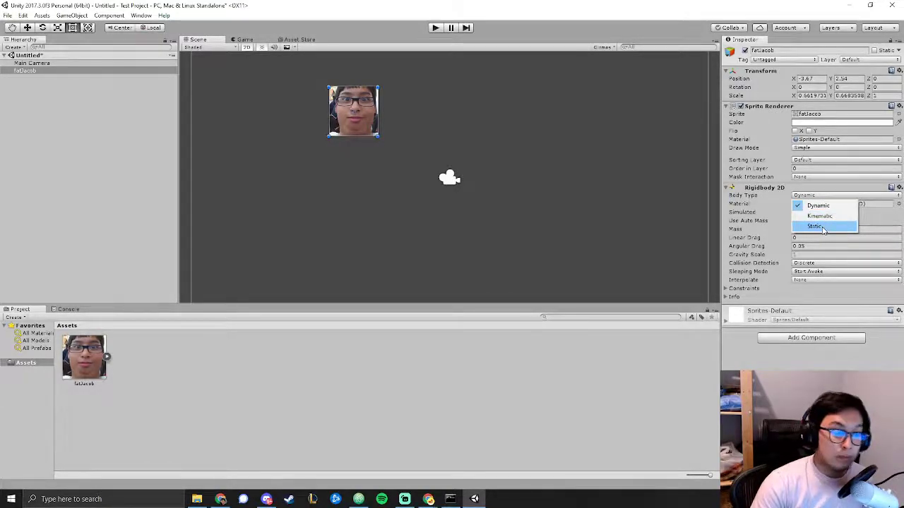
{"action": "left_click", "coordinate": [816, 216]}
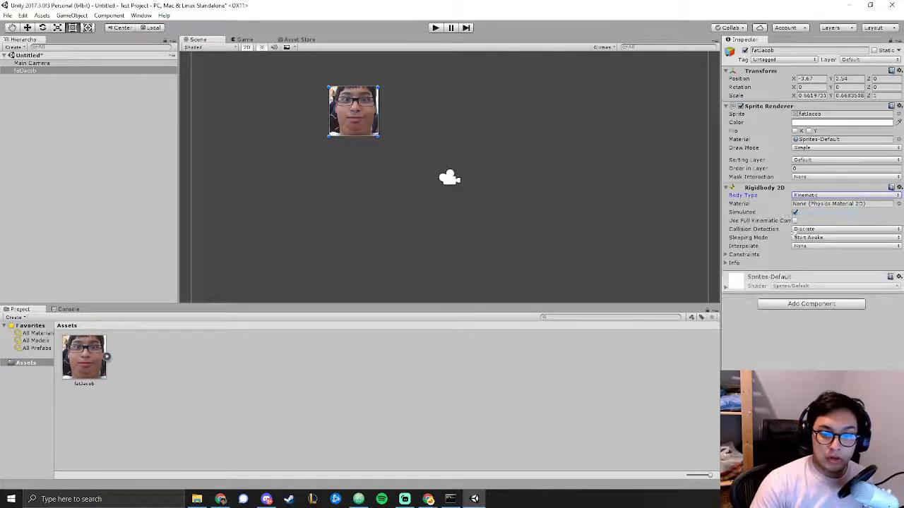
{"action": "left_click", "coordinate": [812, 196]}
{"action": "left_click", "coordinate": [819, 204]}
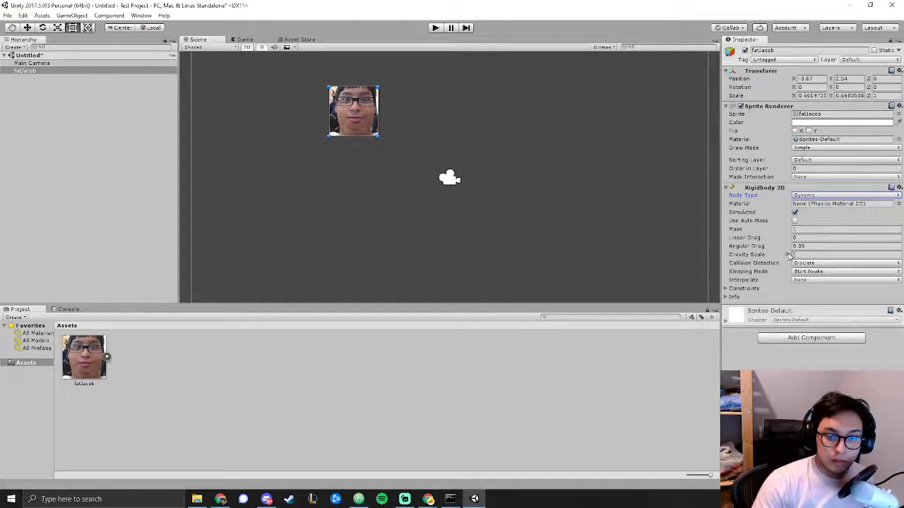
- Set the sprite's Gravity Scale to 1 and test its fall in Play mode
{"action": "mouse_move", "coordinate": [790, 256]}
{"action": "left_mouse_down"}
{"action": "mouse_move", "coordinate": [828, 256]}
{"action": "mouse_move", "coordinate": [747, 257]}
{"action": "mouse_move", "coordinate": [818, 258]}
{"action": "mouse_move", "coordinate": [791, 260]}
{"action": "left_mouse_up"}
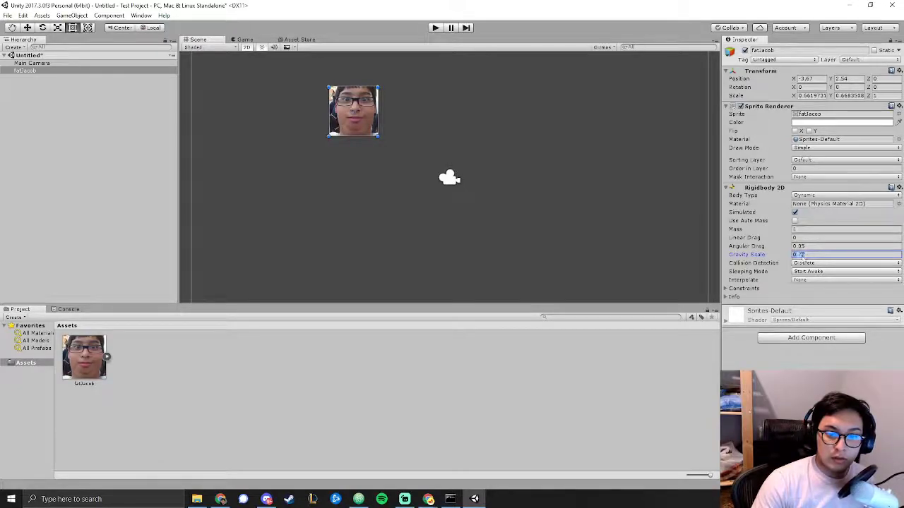
{"action": "double_click", "coordinate": [808, 254]}
{"action": "key", "text": "BackSpace"}
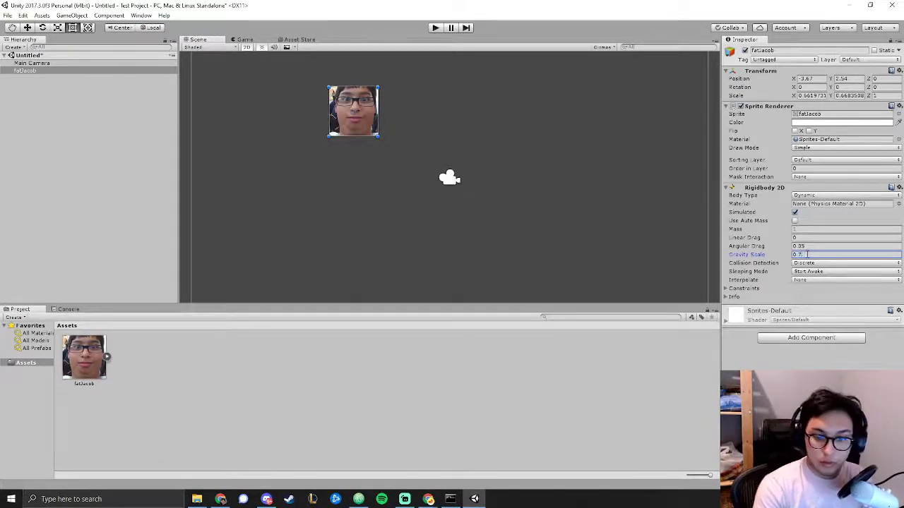
{"action": "key", "text": "BackSpace"}
{"action": "type", "text": ".5"}
{"action": "triple_click", "coordinate": [808, 254]}
{"action": "type", "text": "1"}
{"action": "key", "text": "Return"}
{"action": "left_click", "coordinate": [436, 28]}
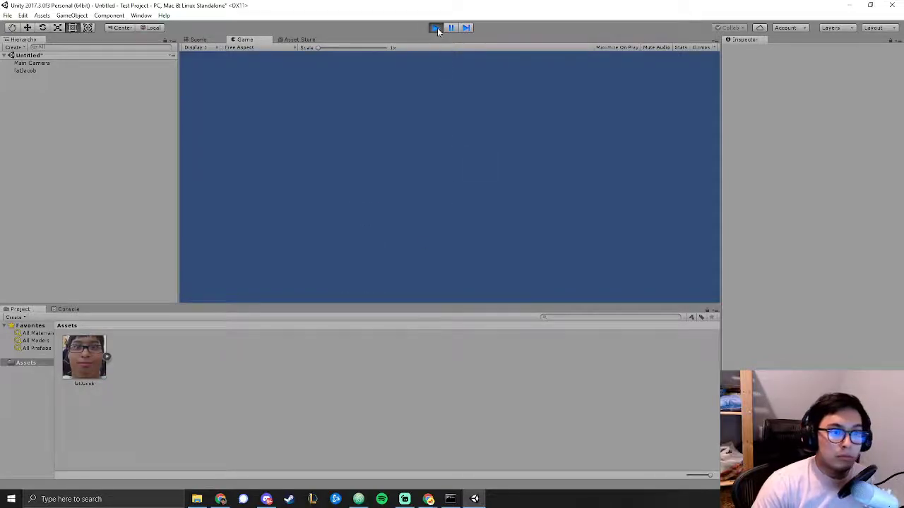
{"action": "left_click", "coordinate": [435, 28]}
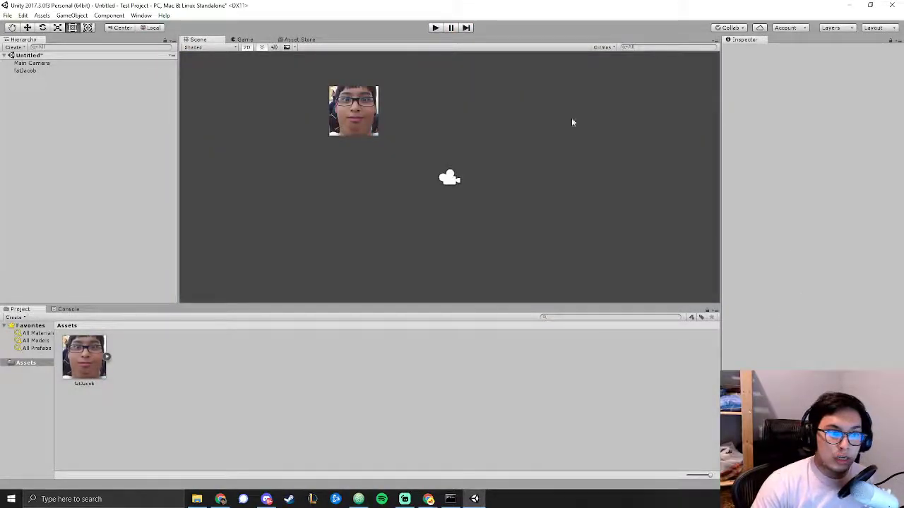
- Set the face sprite's Gravity Scale to 5 and run the scene again to compare the fall
{"action": "left_click", "coordinate": [356, 92]}
{"action": "left_click", "coordinate": [798, 255]}
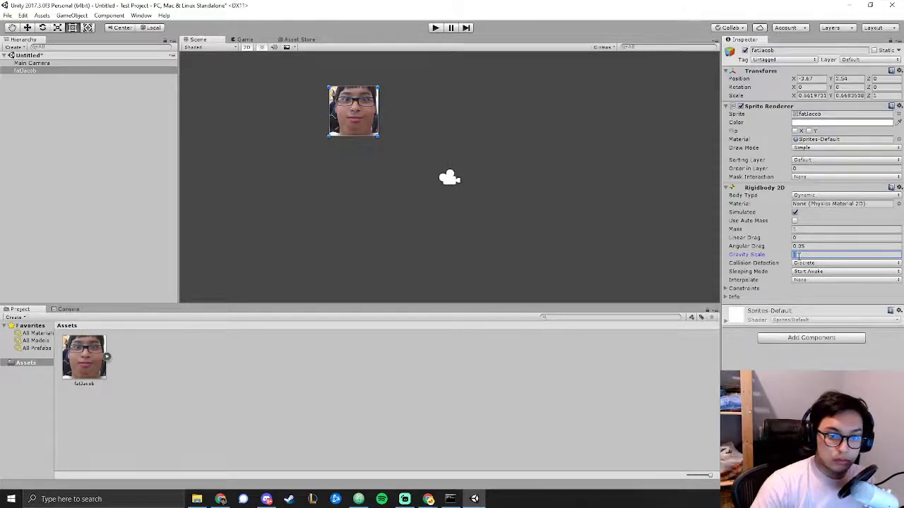
{"action": "left_click", "coordinate": [644, 242]}
{"action": "left_click", "coordinate": [436, 27]}
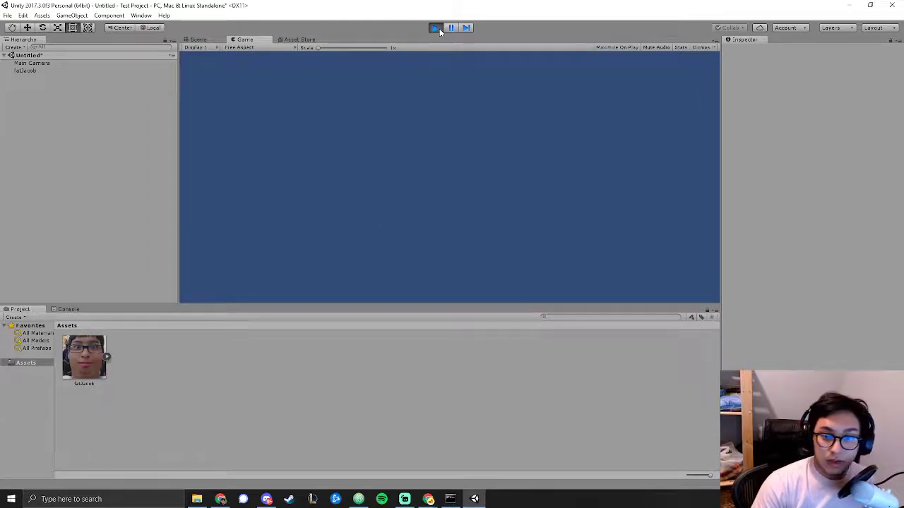
{"action": "left_click", "coordinate": [435, 27]}
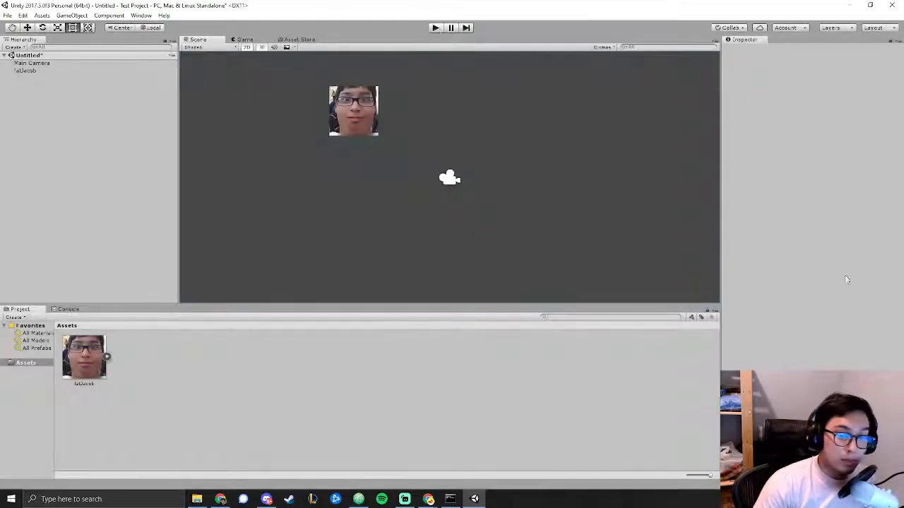
- Raise the sprite's Gravity Scale to 100 and play the scene briefly
{"action": "left_click", "coordinate": [373, 127]}
{"action": "left_click", "coordinate": [801, 255]}
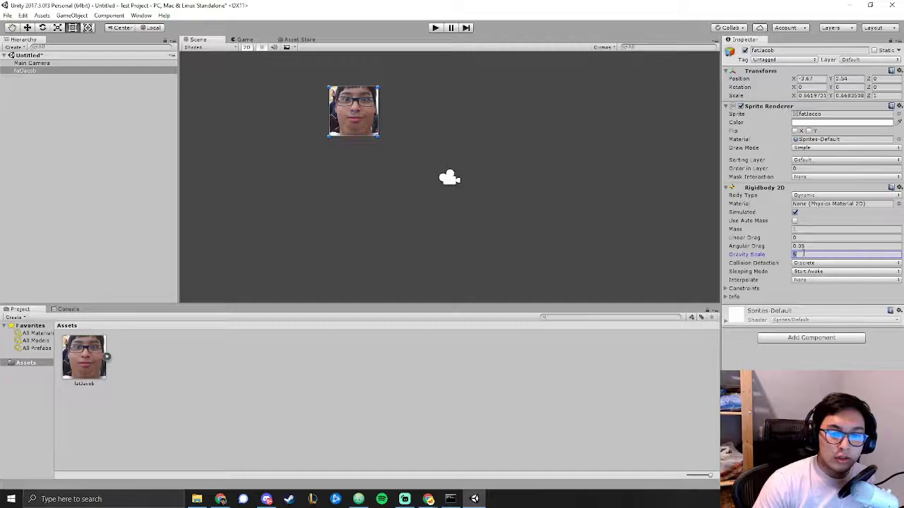
{"action": "left_click", "coordinate": [436, 27]}
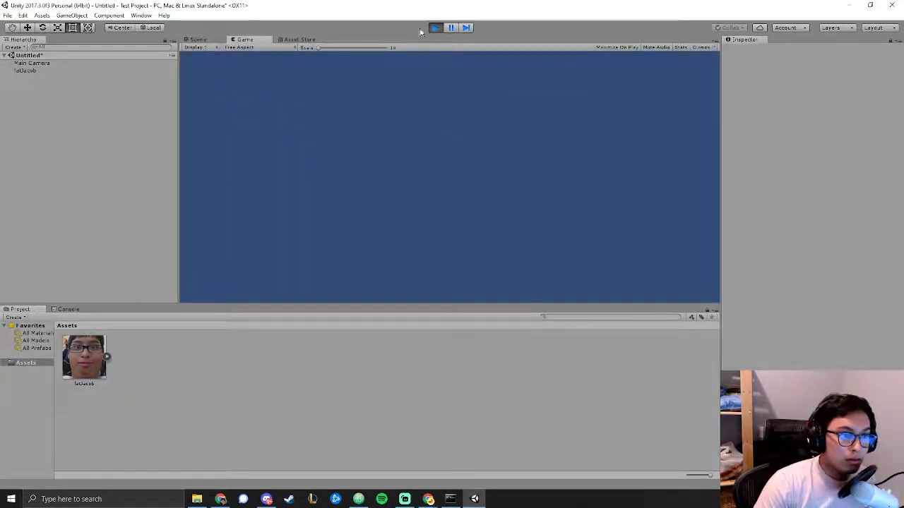
{"action": "left_click", "coordinate": [436, 28]}
- Replace the Gravity Scale of 100 with another value and test the sprite's motion in Play mode
{"action": "left_click", "coordinate": [840, 255]}
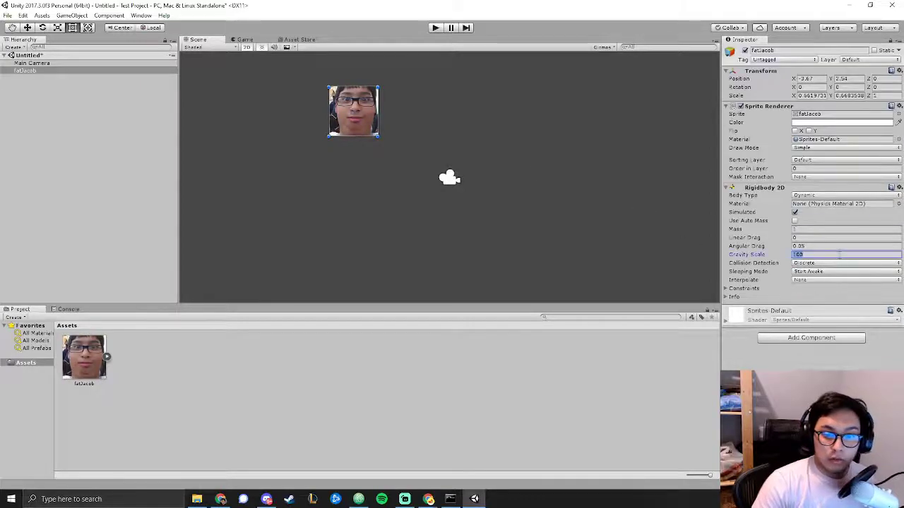
{"action": "left_click", "coordinate": [436, 28]}
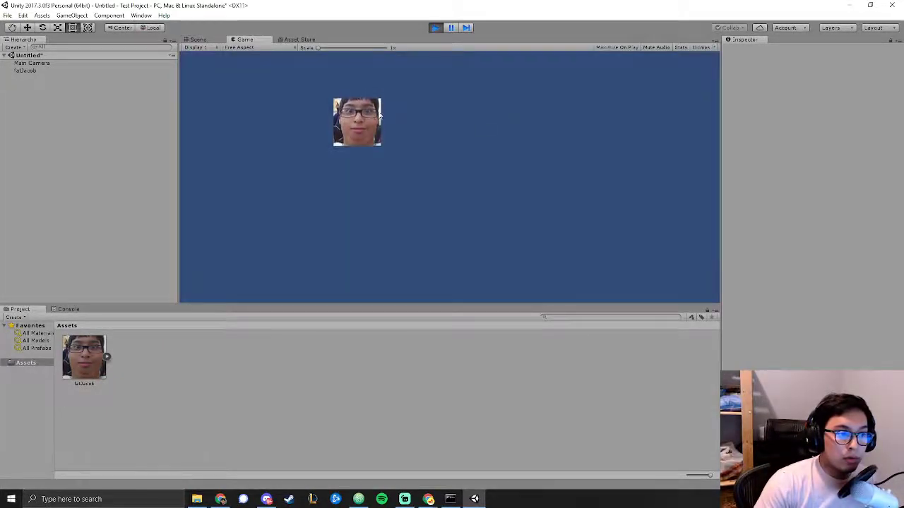
{"action": "left_click", "coordinate": [436, 27]}
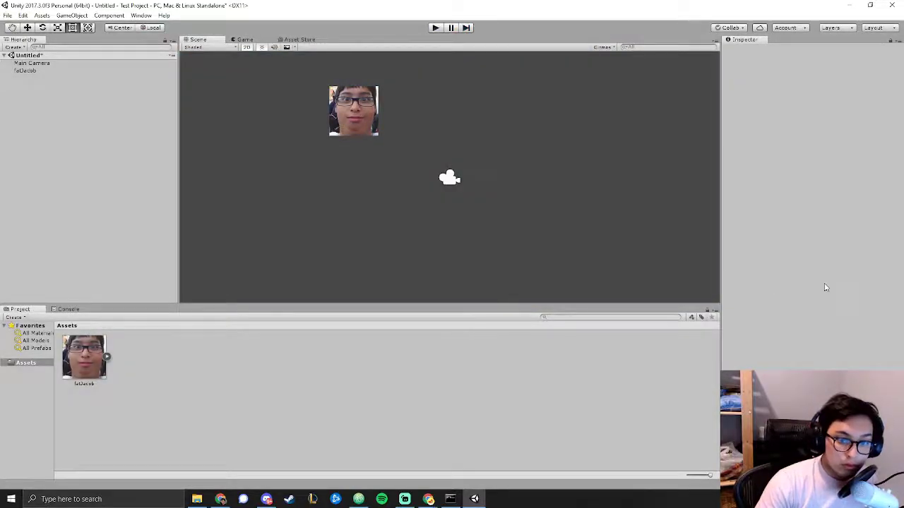
- Set the sprite's Gravity Scale to -0.5 and play the scene to test negative gravity
{"action": "left_click", "coordinate": [353, 111]}
{"action": "left_click", "coordinate": [840, 254]}
{"action": "type", "text": "-5"}
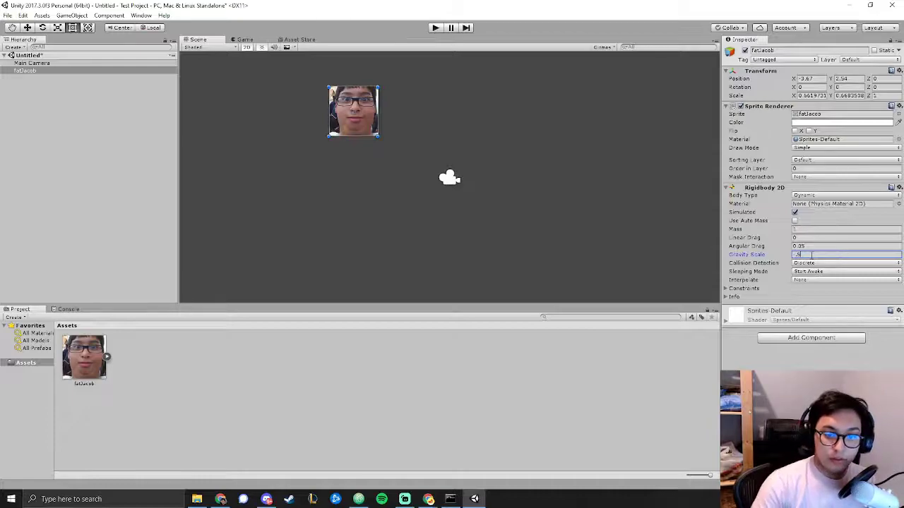
{"action": "left_click", "coordinate": [585, 201]}
{"action": "left_click", "coordinate": [436, 27]}
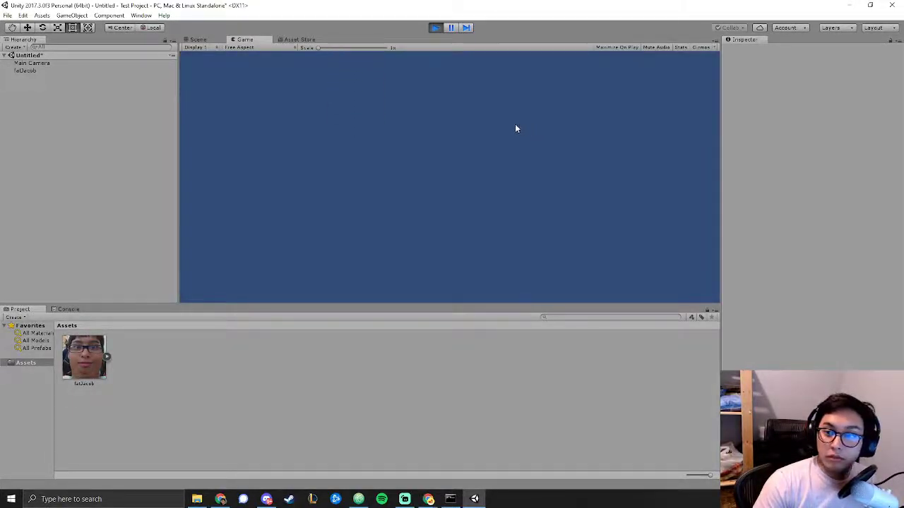
{"action": "left_click", "coordinate": [437, 26]}
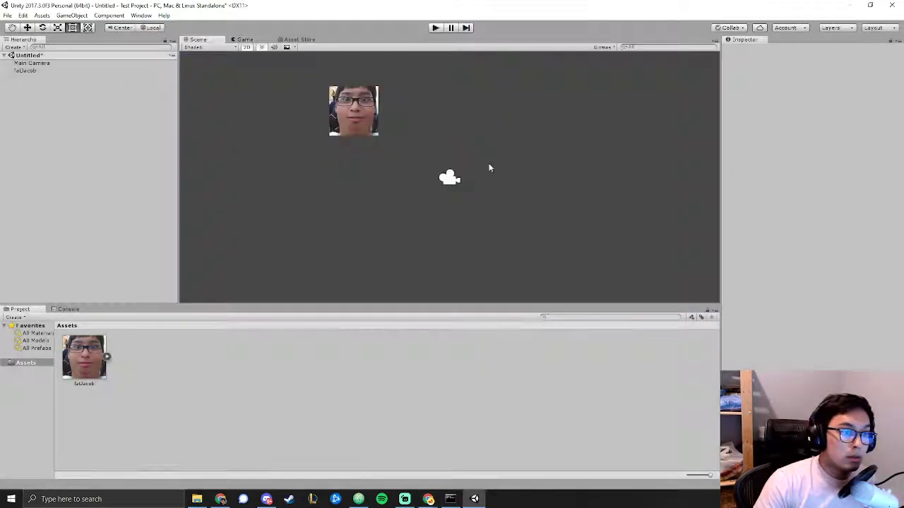
- Move the face sprite closer to the camera's vertical axis, at about X -1.12, Y 3.21
{"action": "left_click", "coordinate": [357, 97]}
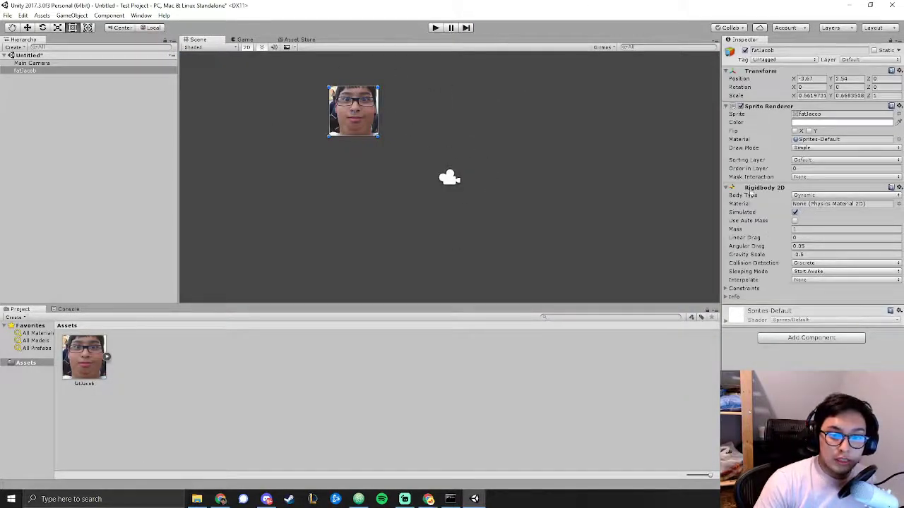
{"action": "left_click_drag", "start_coordinate": [371, 112], "coordinate": [438, 94]}
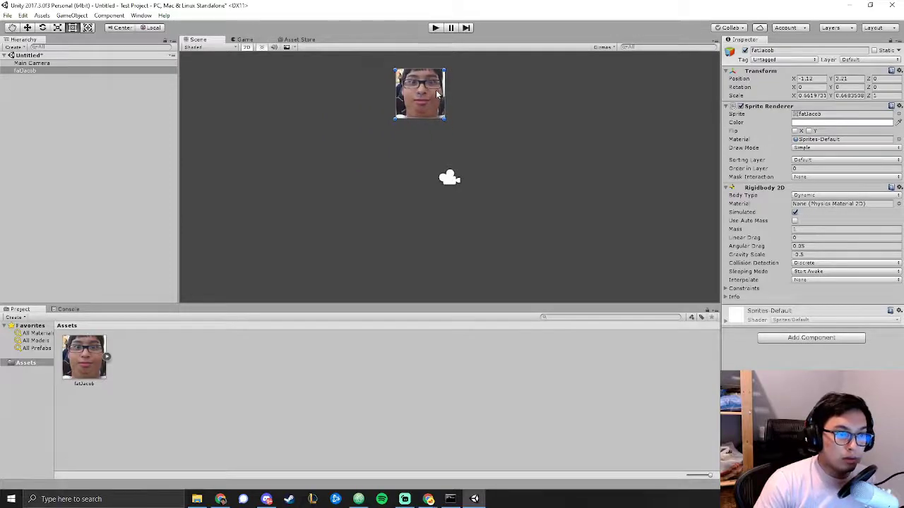
- Switch to the Chrome window showing the falling clock lab slide of the gravity presentation
{"action": "mouse_move", "coordinate": [221, 500]}
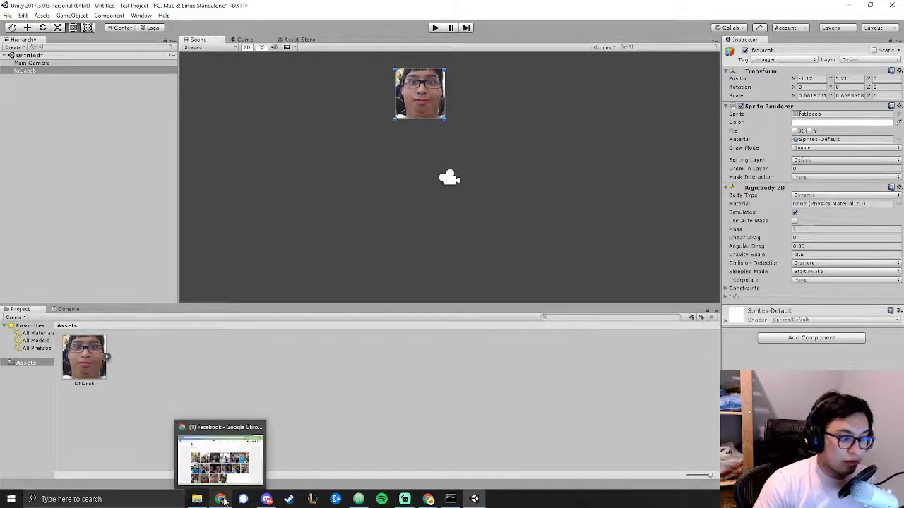
{"action": "left_click", "coordinate": [435, 450]}
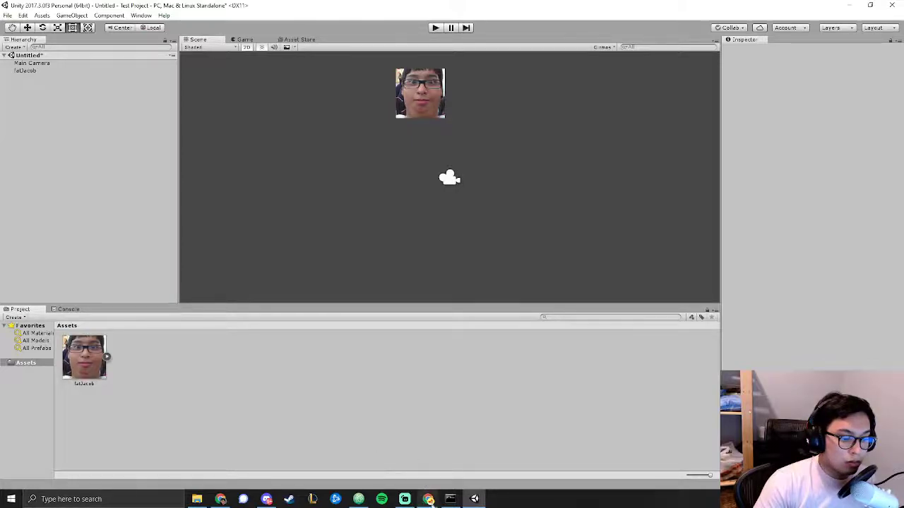
{"action": "mouse_move", "coordinate": [429, 500]}
{"action": "left_click", "coordinate": [346, 466]}
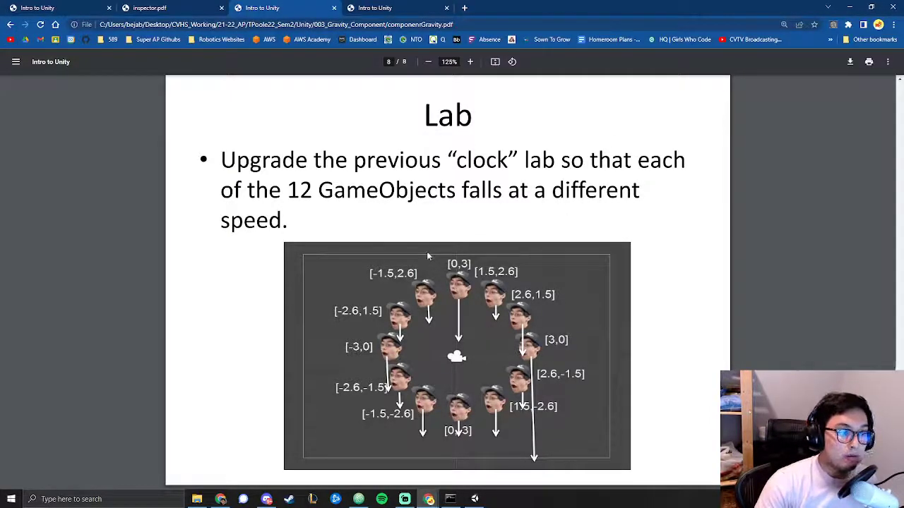
- Open the Collider Component & Camera slides and read the components overview and the Box Collider Component explanation
{"action": "left_click", "coordinate": [374, 6]}
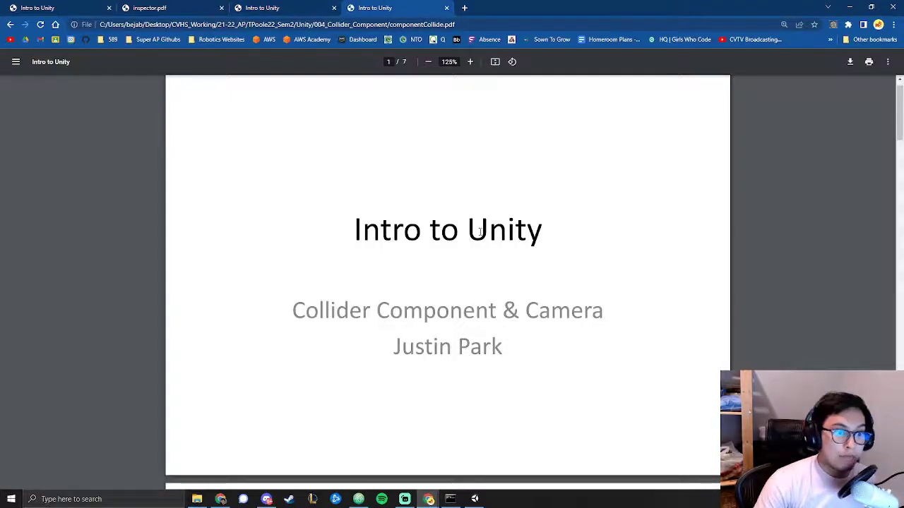
{"action": "left_click_drag", "start_coordinate": [293, 311], "coordinate": [603, 311]}
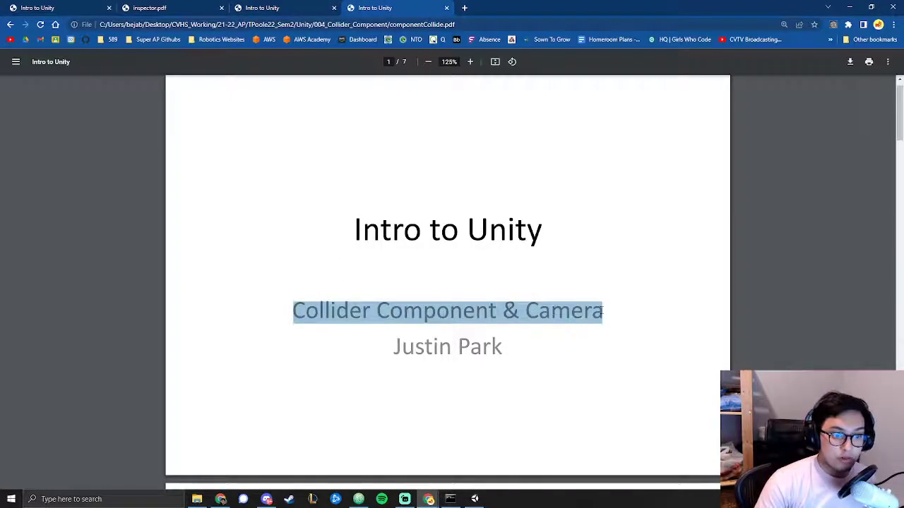
{"action": "left_click", "coordinate": [603, 311]}
{"action": "scroll", "coordinate": [433, 344], "scroll_direction": "down", "scroll_amount": 5}
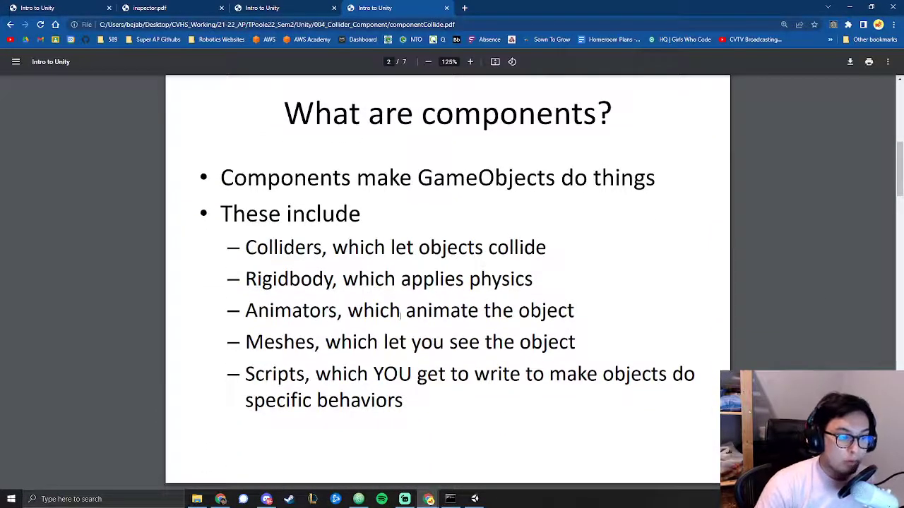
{"action": "left_click_drag", "start_coordinate": [236, 261], "coordinate": [588, 255]}
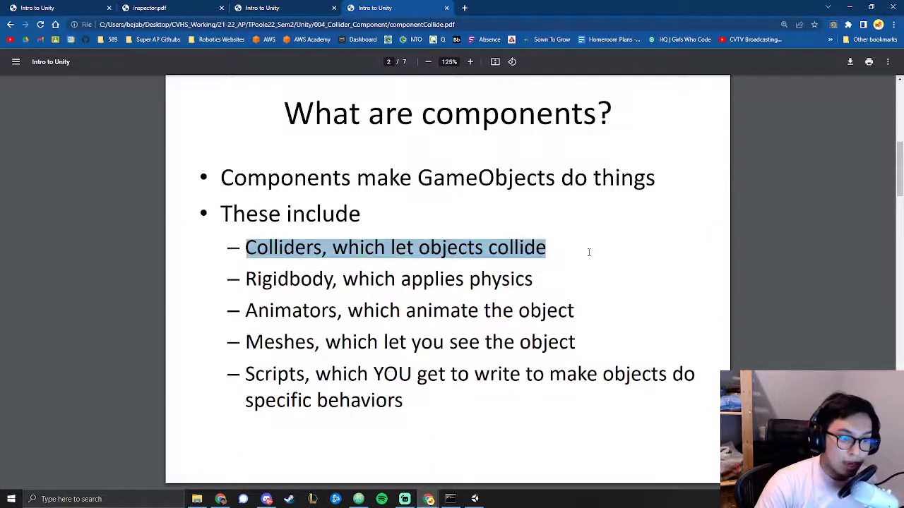
{"action": "left_click", "coordinate": [587, 257]}
{"action": "scroll", "coordinate": [586, 257], "scroll_direction": "down", "scroll_amount": 5}
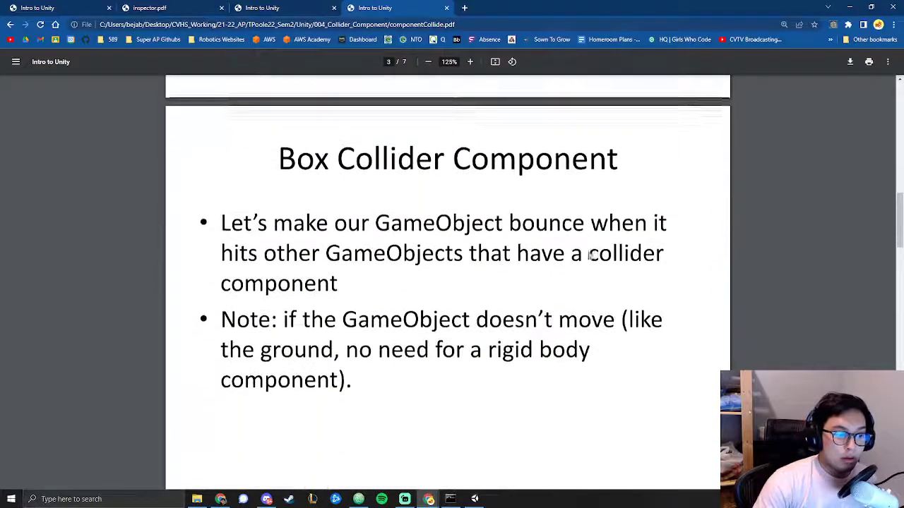
{"action": "left_click_drag", "start_coordinate": [276, 121], "coordinate": [650, 122]}
{"action": "left_click", "coordinate": [651, 123]}
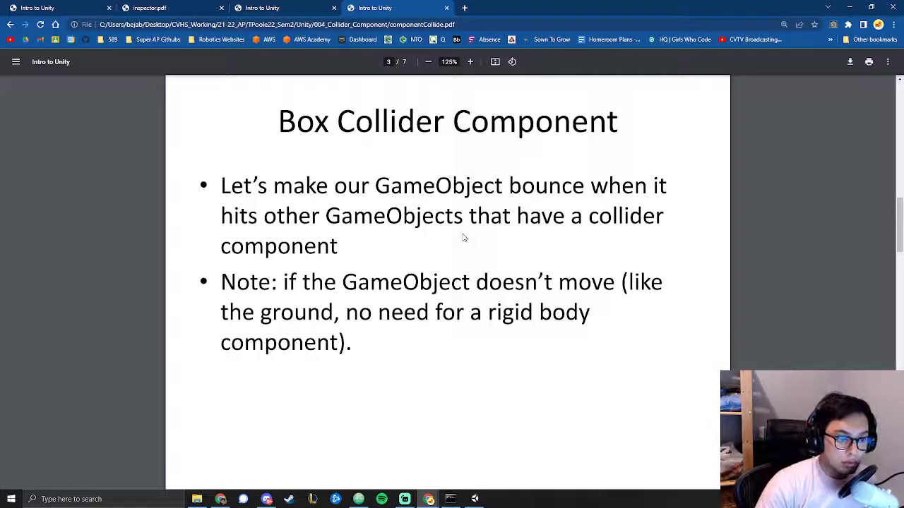
- Review the slides on adding a Box Collider 2D through Physics 2D, continuing to the pinball lab
{"action": "scroll", "coordinate": [464, 238], "scroll_direction": "down", "scroll_amount": 6}
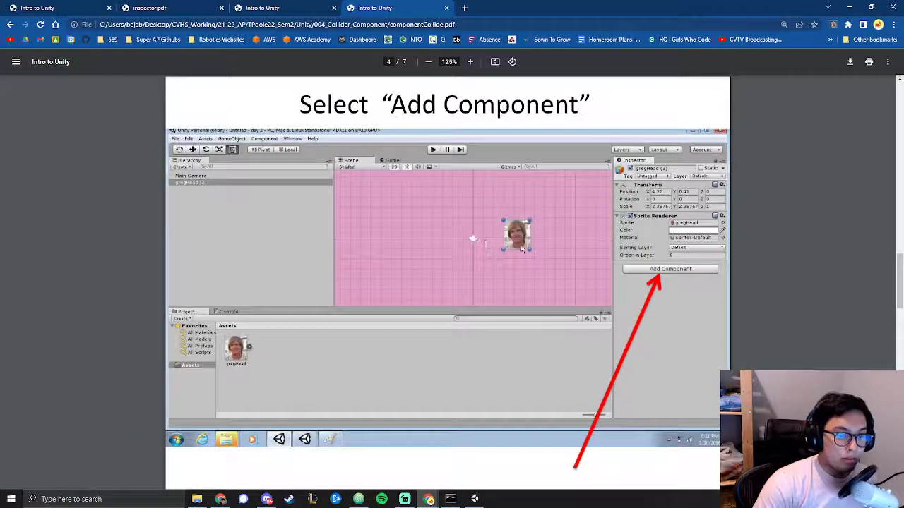
{"action": "scroll", "coordinate": [618, 301], "scroll_direction": "down", "scroll_amount": 5}
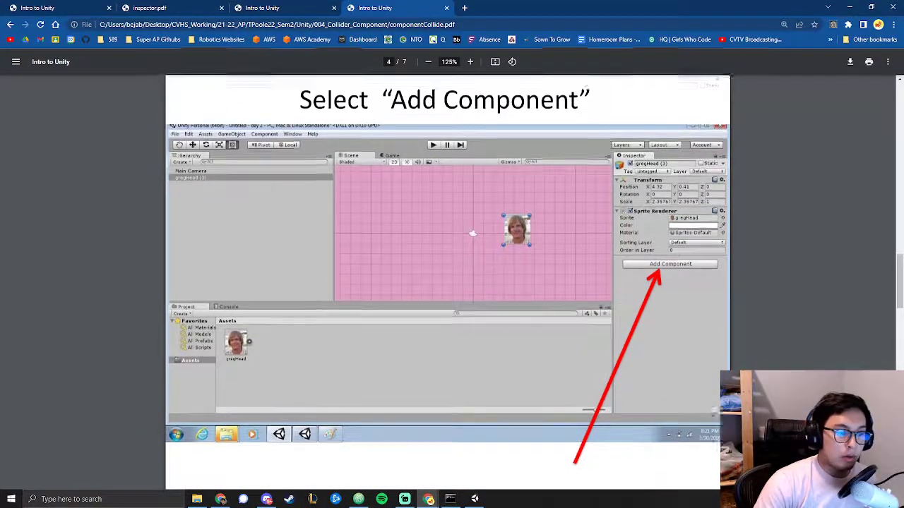
{"action": "scroll", "coordinate": [617, 300], "scroll_direction": "down", "scroll_amount": 2}
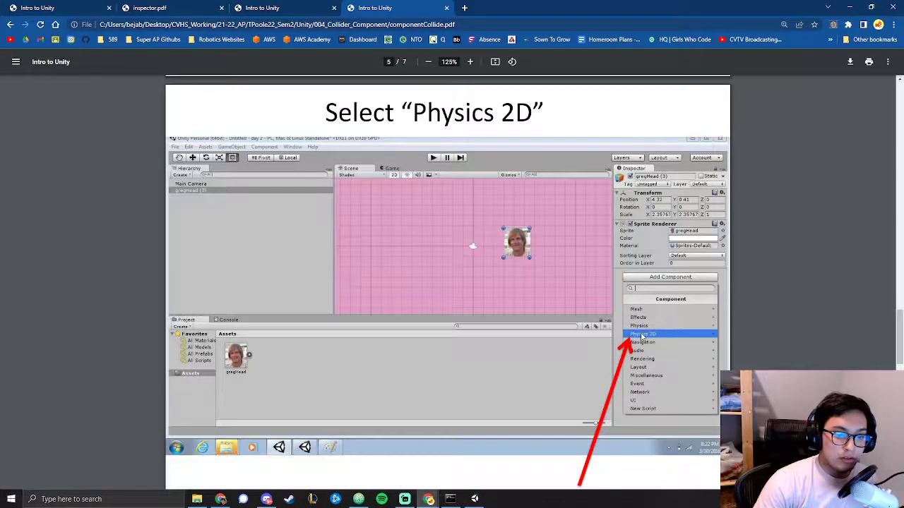
{"action": "scroll", "coordinate": [642, 337], "scroll_direction": "down", "scroll_amount": 3}
{"action": "scroll", "coordinate": [643, 337], "scroll_direction": "down", "scroll_amount": 1}
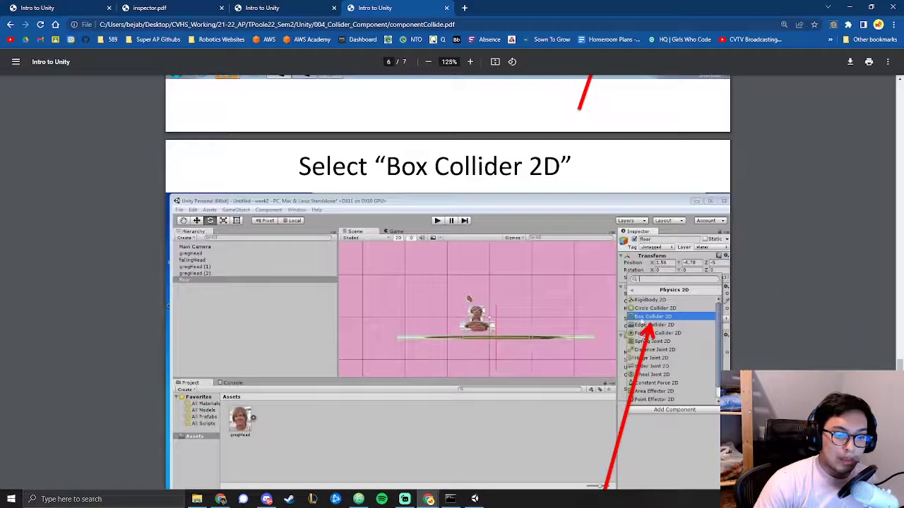
{"action": "scroll", "coordinate": [653, 326], "scroll_direction": "down", "scroll_amount": 1}
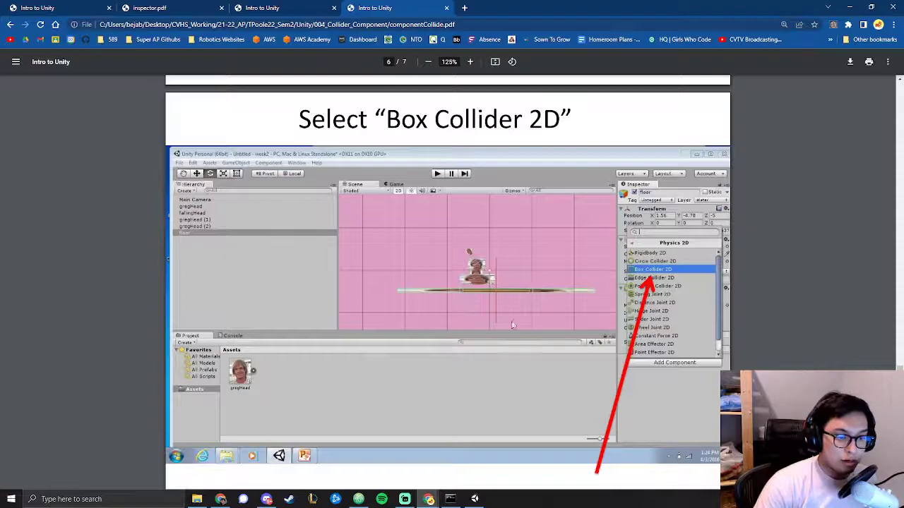
{"action": "scroll", "coordinate": [493, 322], "scroll_direction": "up", "scroll_amount": 5}
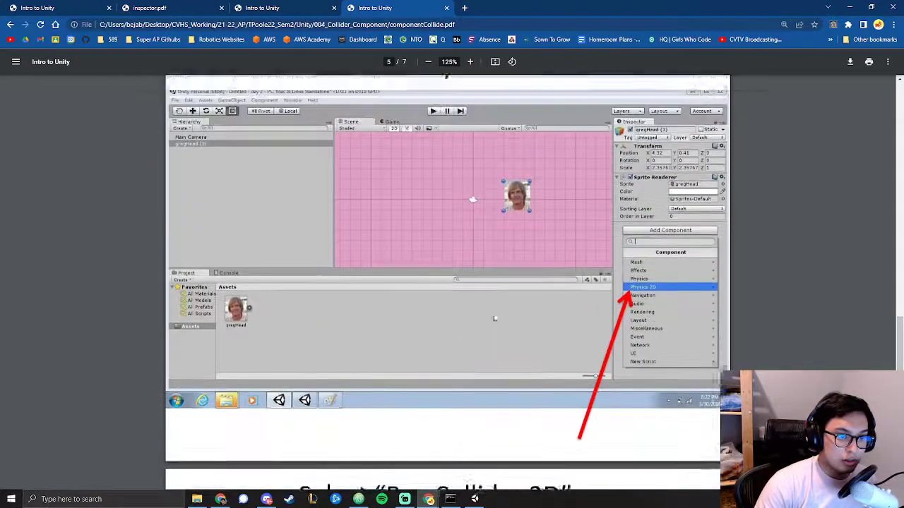
{"action": "scroll", "coordinate": [492, 317], "scroll_direction": "down", "scroll_amount": 5}
{"action": "scroll", "coordinate": [534, 372], "scroll_direction": "down", "scroll_amount": 1}
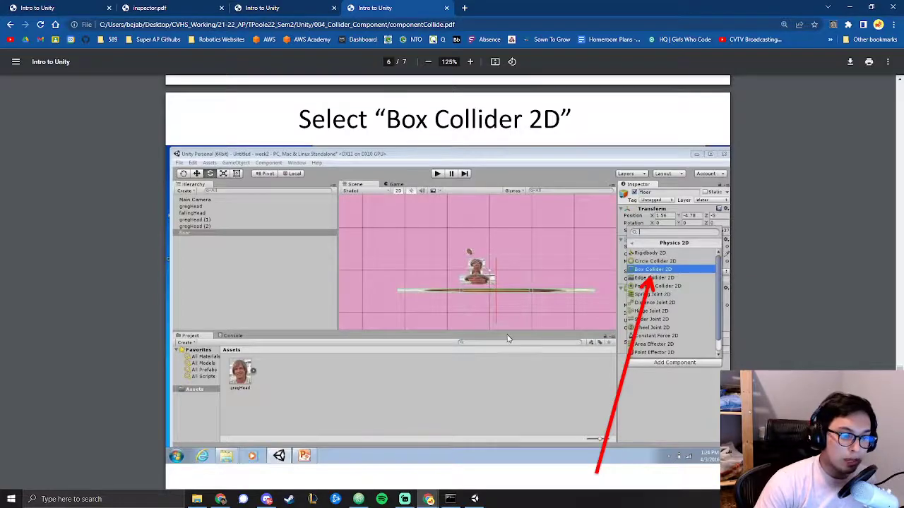
{"action": "scroll", "coordinate": [509, 337], "scroll_direction": "down", "scroll_amount": 9}
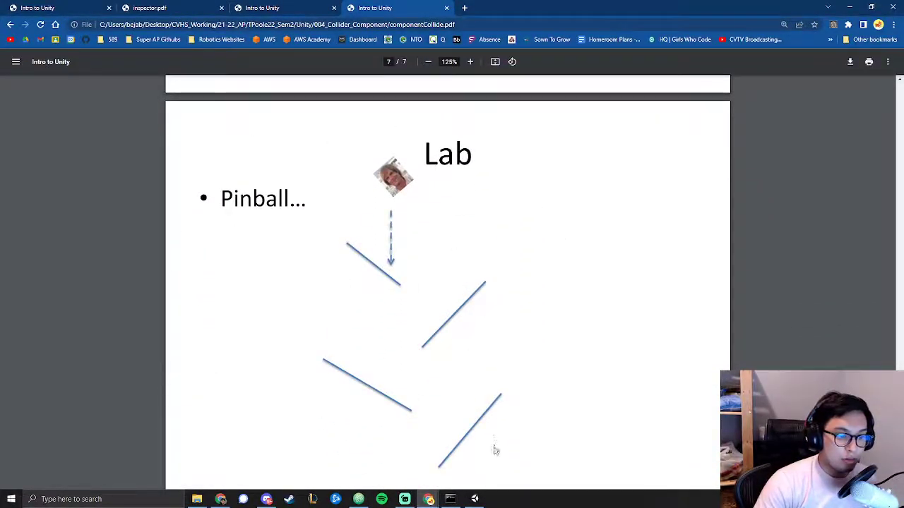
- Switch to Unity, duplicate the face sprite and stretch the copy into a long thin bar near X 2.17, Y 0.45
{"action": "left_click", "coordinate": [475, 499]}
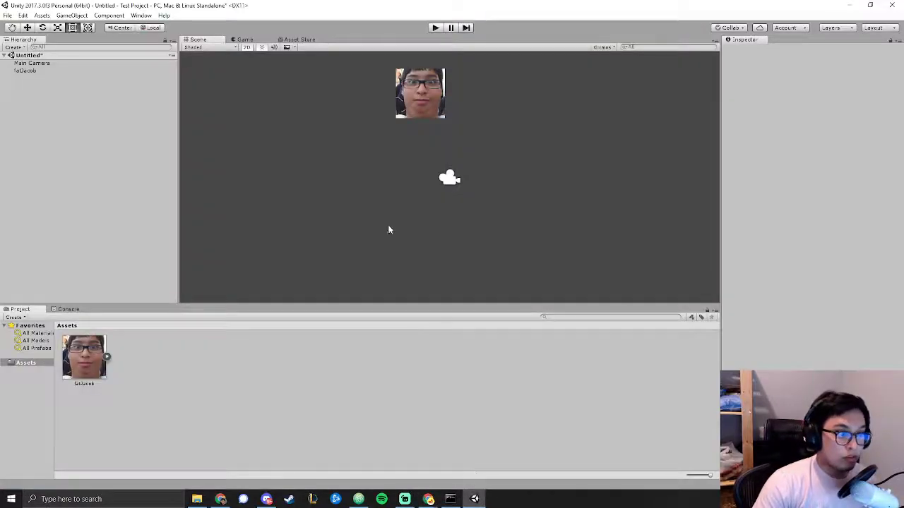
{"action": "left_click", "coordinate": [433, 102]}
{"action": "key", "text": "ctrl+d"}
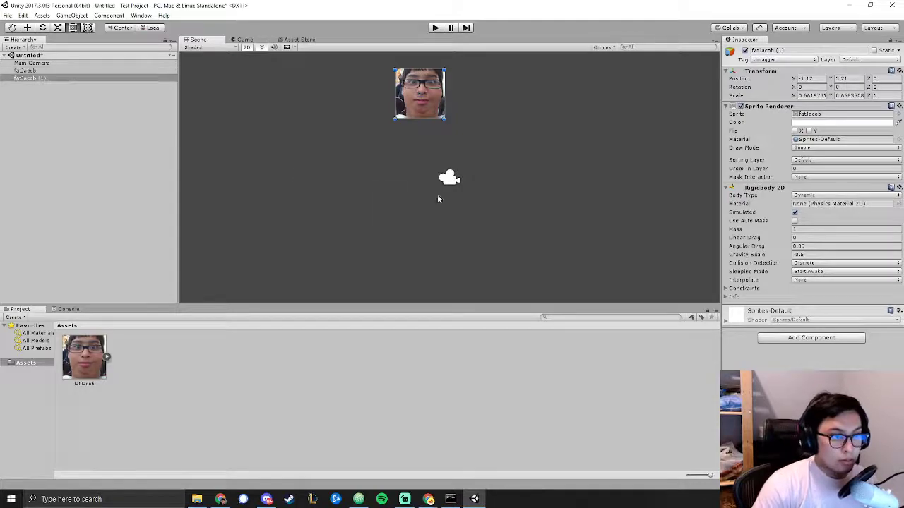
{"action": "left_click_drag", "start_coordinate": [436, 205], "coordinate": [387, 208]}
{"action": "left_click_drag", "start_coordinate": [428, 231], "coordinate": [579, 167]}
- Try rotating the stretched bar by 15 about the Y and X axes, then restore its X rotation to 0
{"action": "left_click", "coordinate": [858, 87]}
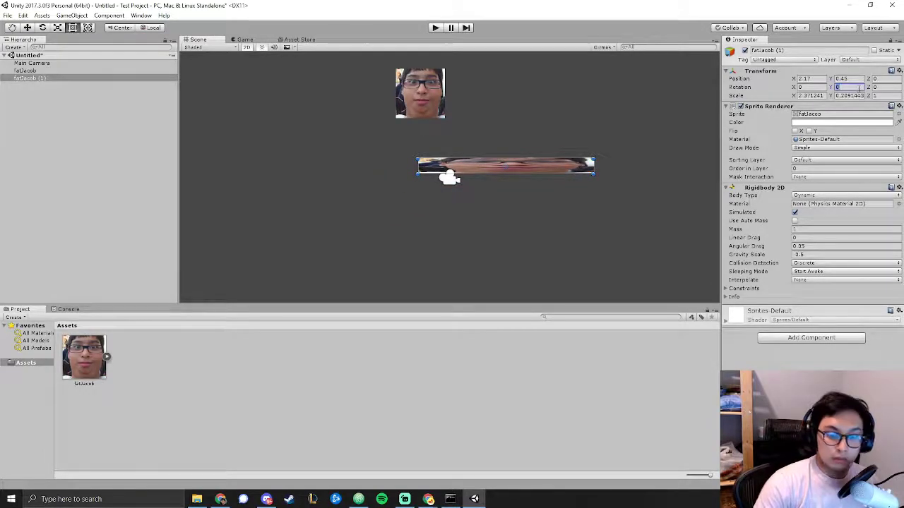
{"action": "type", "text": "15"}
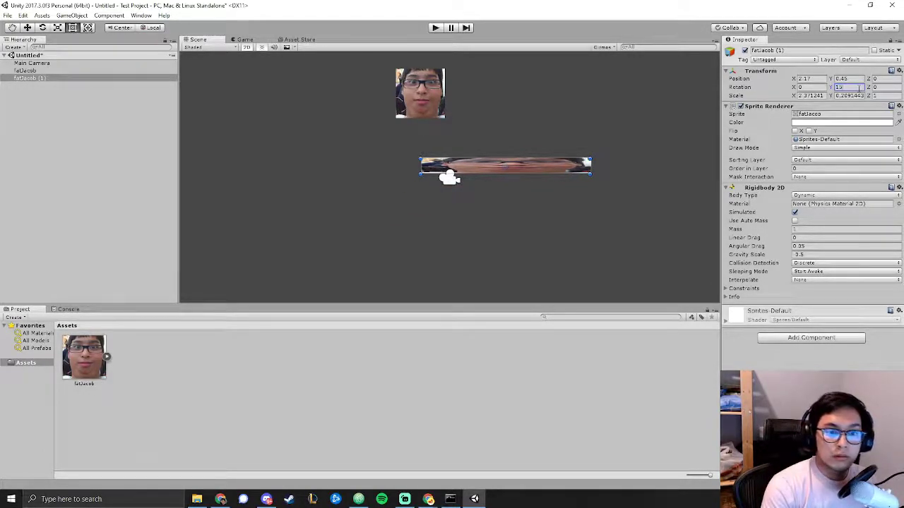
{"action": "key", "text": "Escape"}
{"action": "left_click_drag", "start_coordinate": [794, 88], "coordinate": [813, 89]}
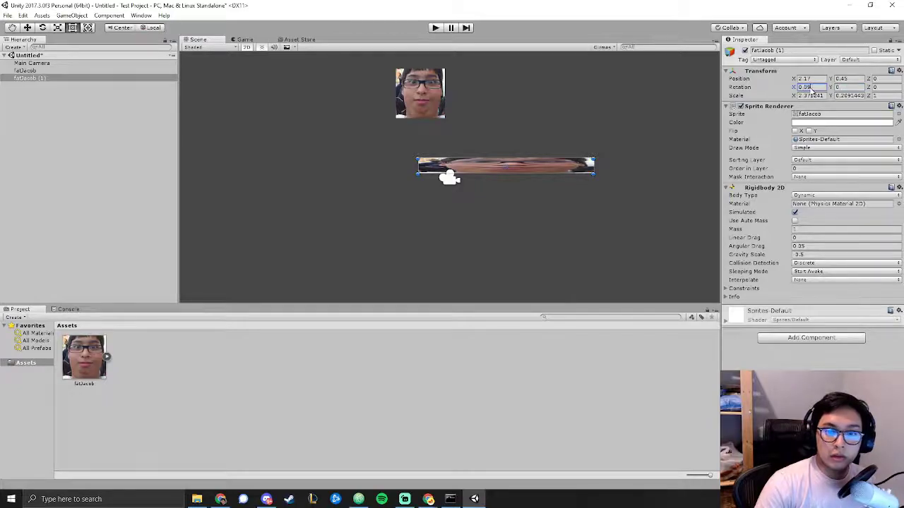
{"action": "type", "text": "15"}
{"action": "left_click", "coordinate": [610, 127]}
{"action": "left_click", "coordinate": [592, 162]}
{"action": "left_click", "coordinate": [817, 87]}
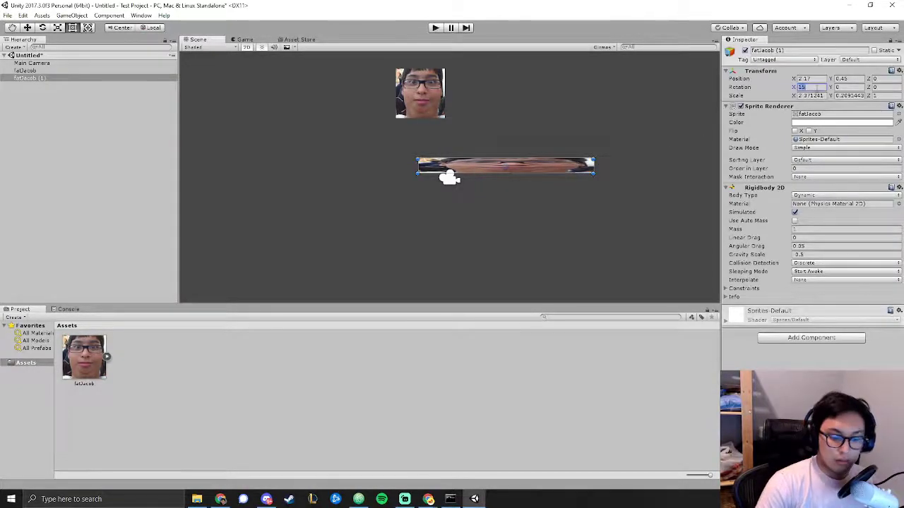
{"action": "type", "text": "0"}
{"action": "key", "text": "Tab"}
{"action": "type", "text": "50"}
{"action": "key", "text": "BackSpace"}
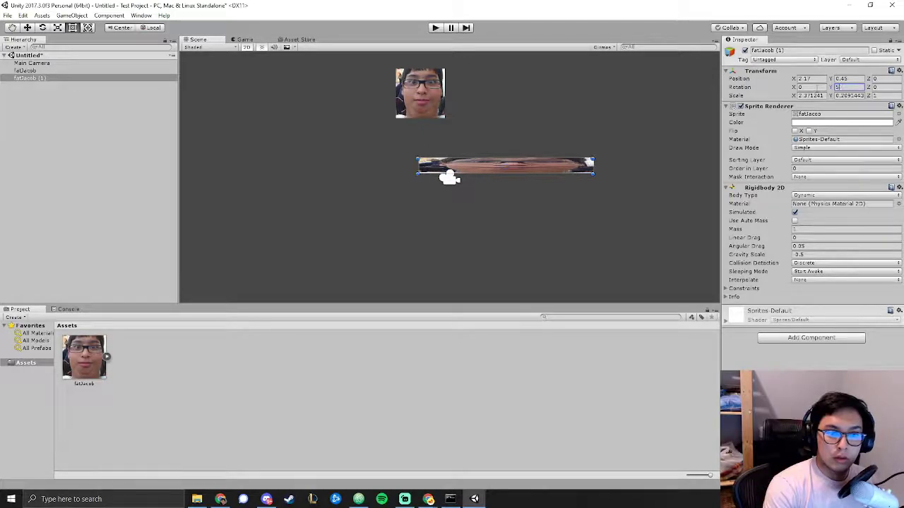
- Tilt the stretched bar by setting its Z rotation to 50
{"action": "key", "text": "Tab"}
{"action": "type", "text": "80"}
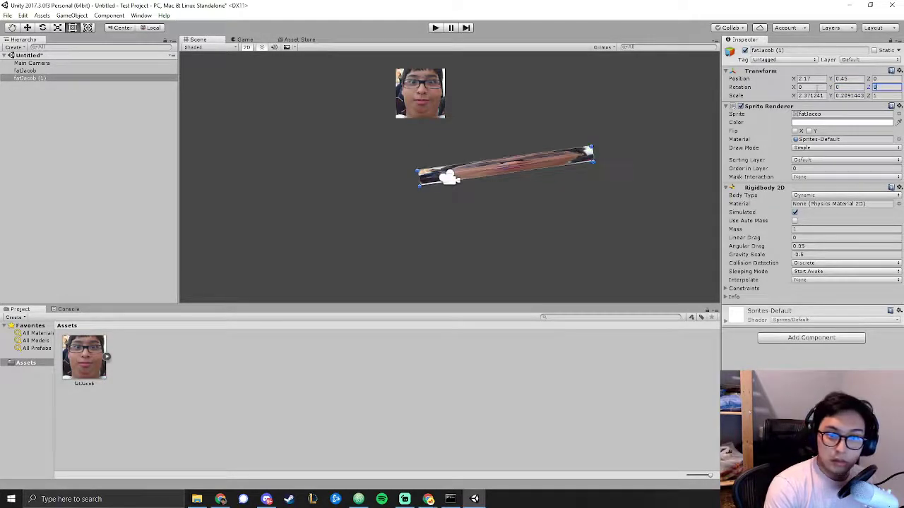
{"action": "key", "text": "BackSpace"}
{"action": "key", "text": "BackSpace"}
{"action": "type", "text": "50"}
{"action": "right_click", "coordinate": [816, 88]}
{"action": "left_click", "coordinate": [546, 185]}
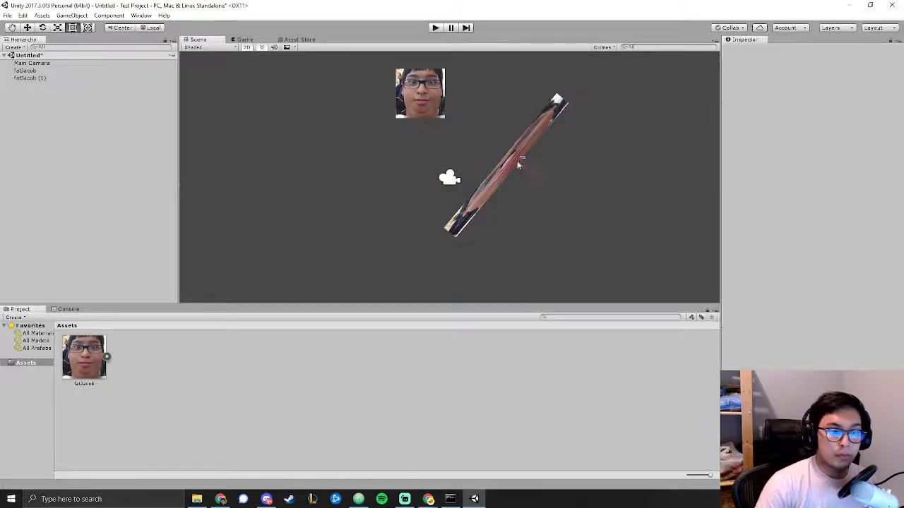
- Move the tilted bar beneath the face sprite, to about X 0.17, Y 0.3
{"action": "left_click", "coordinate": [526, 146]}
{"action": "left_click_drag", "start_coordinate": [523, 146], "coordinate": [463, 150]}
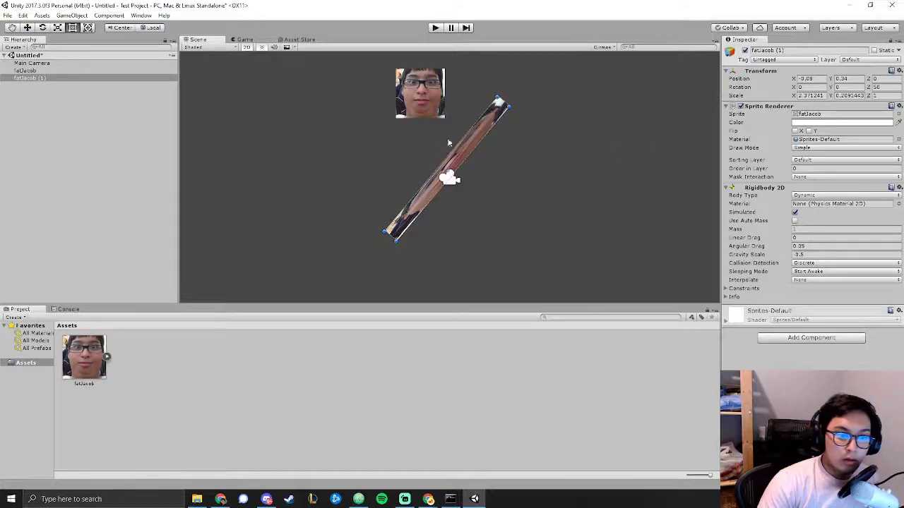
{"action": "left_click_drag", "start_coordinate": [471, 139], "coordinate": [478, 142]}
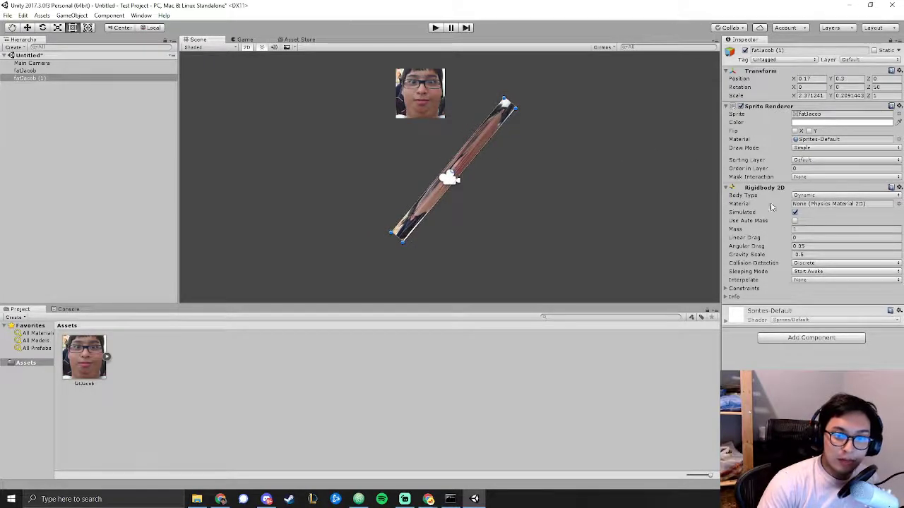
- Set the tilted bar's Rigidbody 2D Body Type to Static and play the scene briefly
{"action": "left_click", "coordinate": [822, 196]}
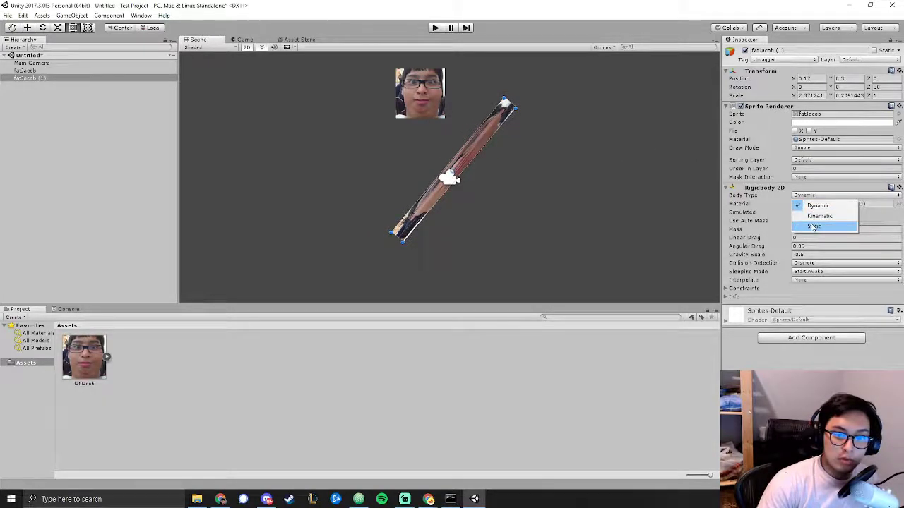
{"action": "left_click", "coordinate": [813, 226]}
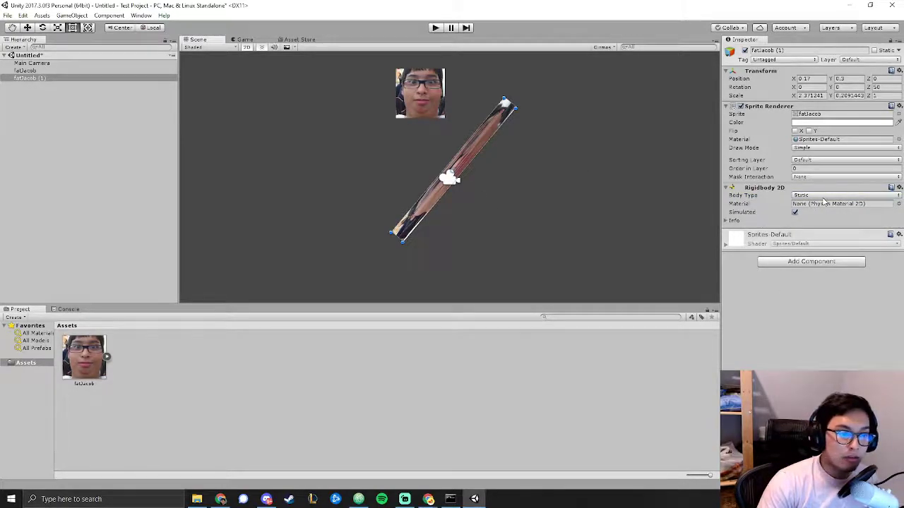
{"action": "left_click", "coordinate": [435, 27]}
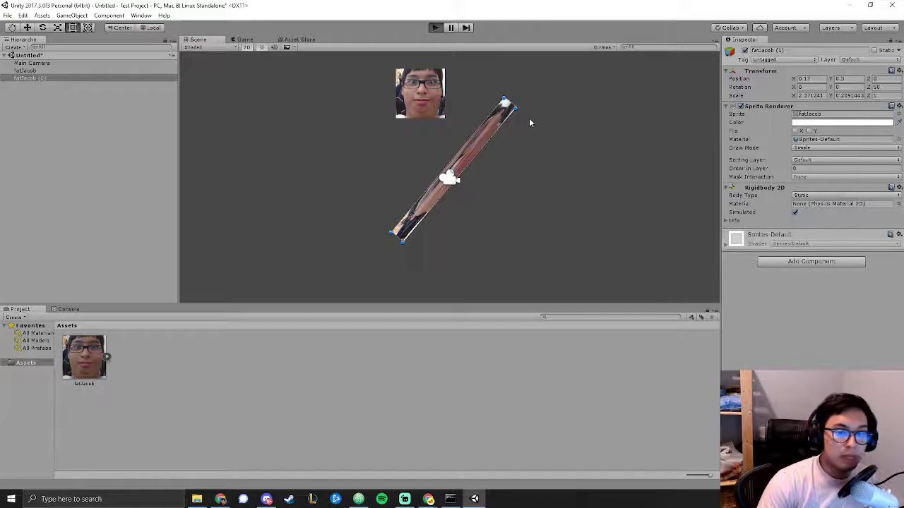
{"action": "left_click", "coordinate": [436, 28]}
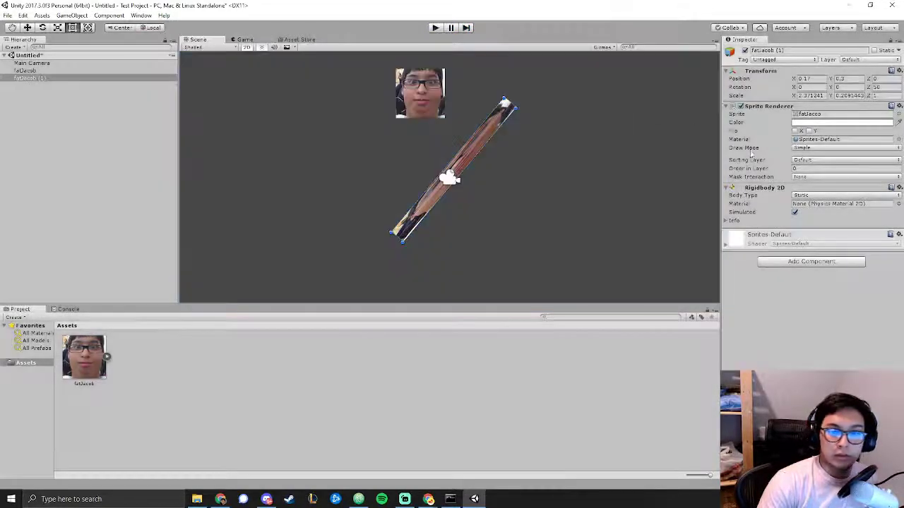
- Set the original face sprite's Gravity Scale to 1 and play the scene to test its fall past the bar
{"action": "left_click", "coordinate": [437, 89]}
{"action": "left_click", "coordinate": [802, 254]}
{"action": "type", "text": "1"}
{"action": "left_click", "coordinate": [695, 244]}
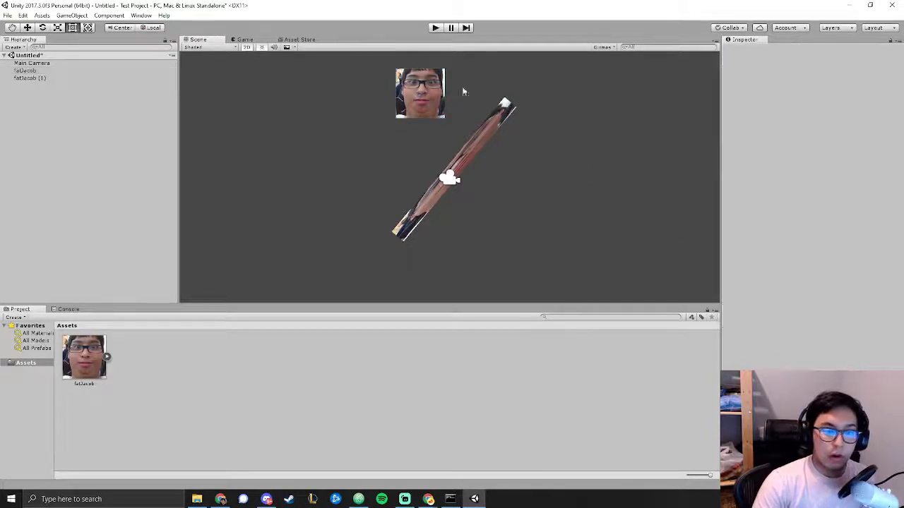
{"action": "key", "text": "ctrl+p"}
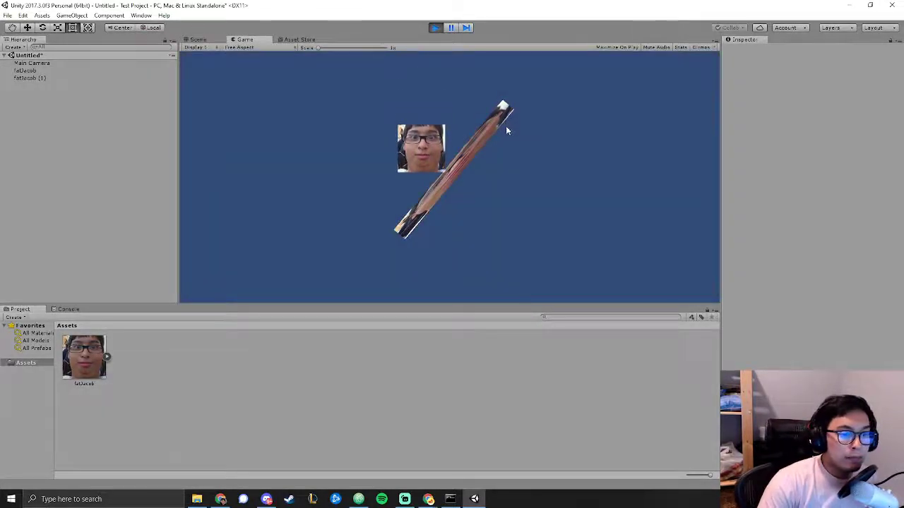
{"action": "key", "text": "ctrl+p"}
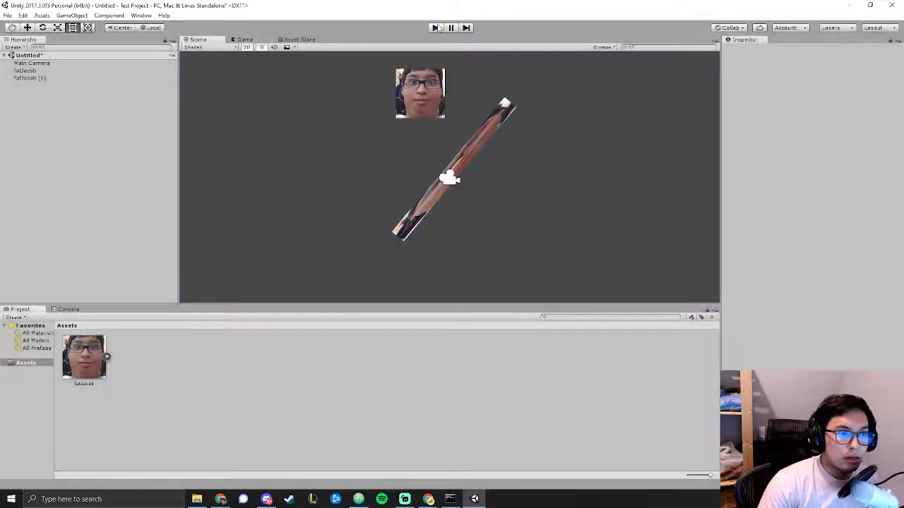
- Compare the Z positions of the face sprite and the tilted bar
{"action": "left_click", "coordinate": [428, 96]}
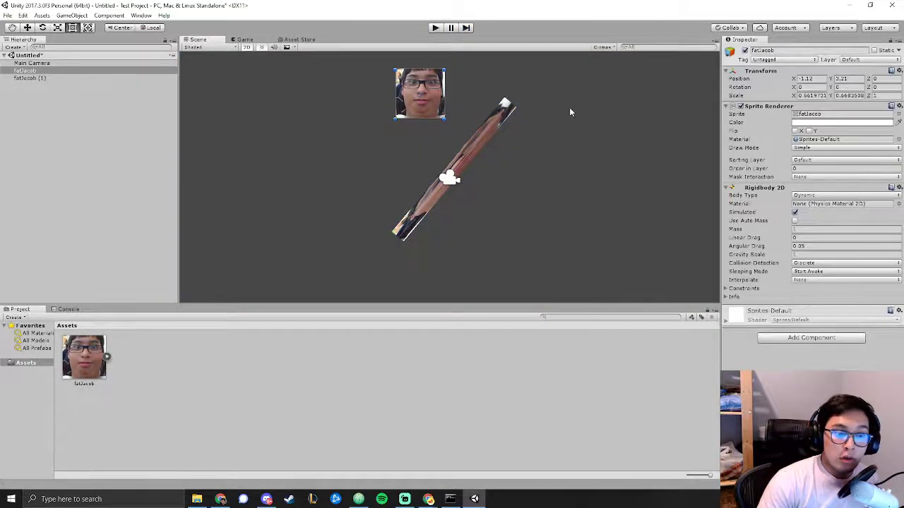
{"action": "left_click", "coordinate": [881, 80]}
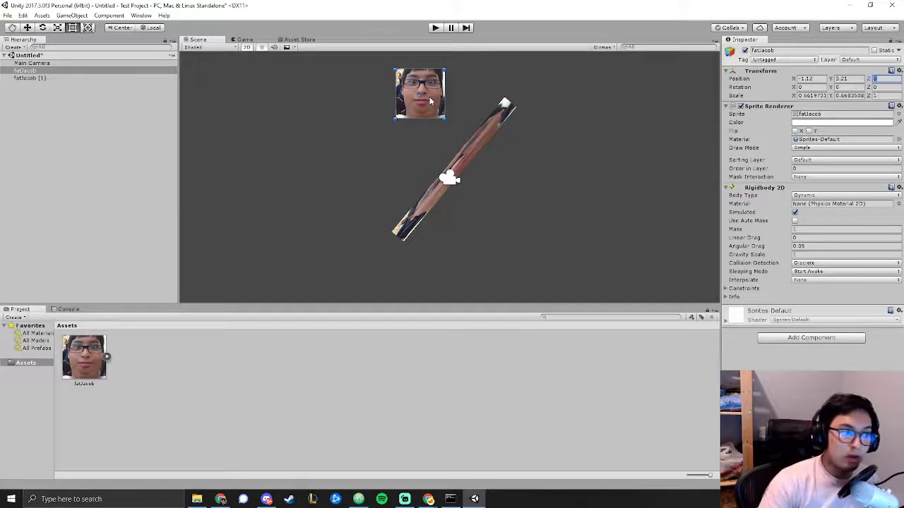
{"action": "left_click", "coordinate": [469, 152]}
{"action": "left_click", "coordinate": [420, 88]}
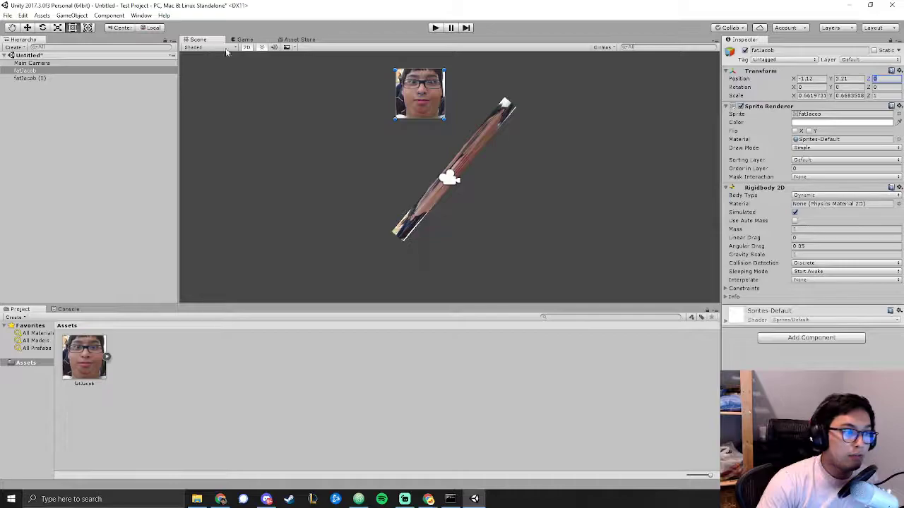
- Switch the scene view to 3D and orbit it to examine the face sprite and tilted bar edge-on
{"action": "left_click", "coordinate": [246, 47]}
{"action": "right_click_drag", "start_coordinate": [503, 156], "coordinate": [576, 160]}
{"action": "left_click", "coordinate": [479, 153]}
{"action": "left_click", "coordinate": [12, 27]}
{"action": "left_click_drag", "start_coordinate": [425, 143], "coordinate": [574, 168]}
{"action": "right_click_drag", "start_coordinate": [507, 157], "coordinate": [546, 157]}
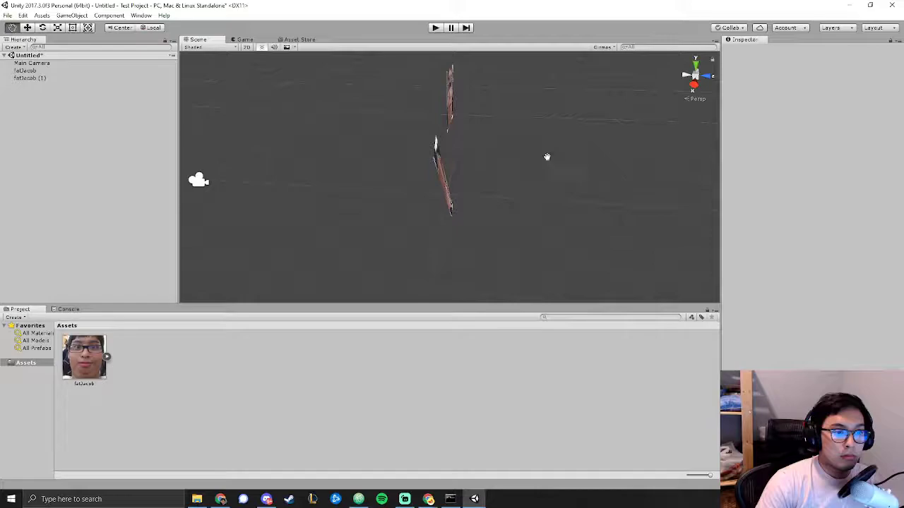
- Try moving the face sprite in depth past the bar, to about Y -1.02, Z 1.46, and undo the move
{"action": "left_click", "coordinate": [27, 27]}
{"action": "left_click", "coordinate": [452, 104]}
{"action": "left_click_drag", "start_coordinate": [485, 99], "coordinate": [482, 205]}
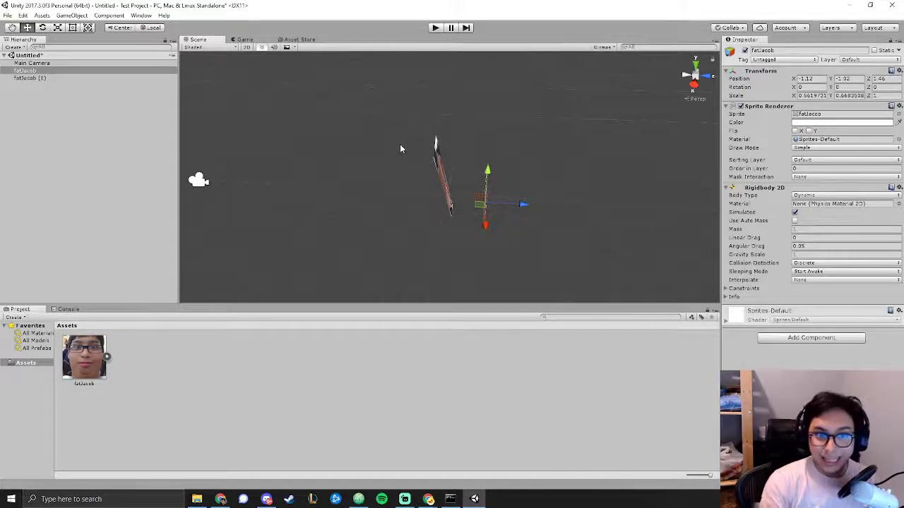
{"action": "key", "text": "ctrl+z"}
{"action": "key", "text": "ctrl+z"}
- Return the scene to the 2D view and check the Z positions of the face sprite and the tilted bar again
{"action": "left_click", "coordinate": [519, 133]}
{"action": "left_click", "coordinate": [449, 97]}
{"action": "left_click", "coordinate": [442, 171]}
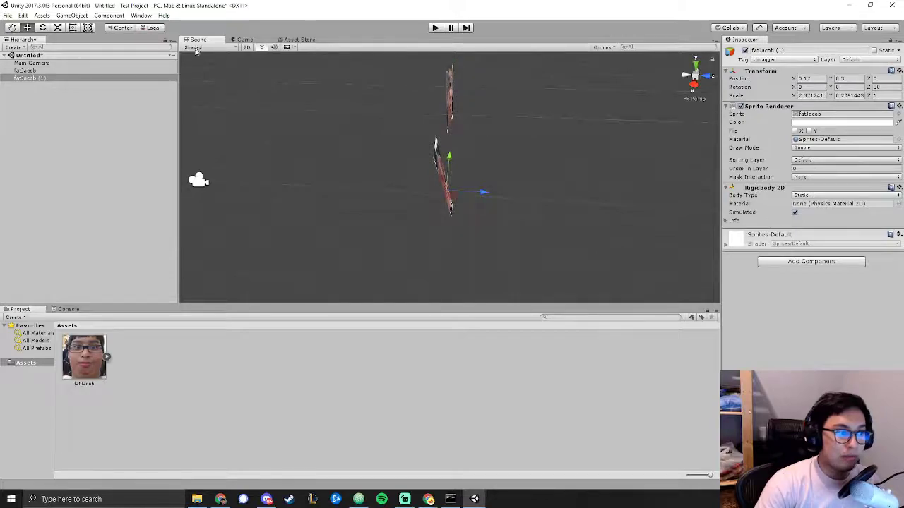
{"action": "left_click", "coordinate": [246, 47]}
{"action": "left_click", "coordinate": [438, 101]}
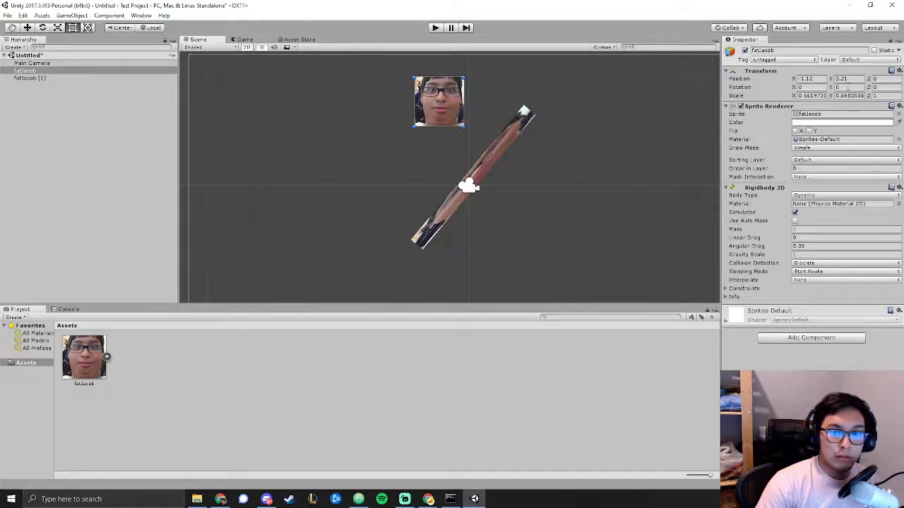
{"action": "left_click", "coordinate": [484, 144]}
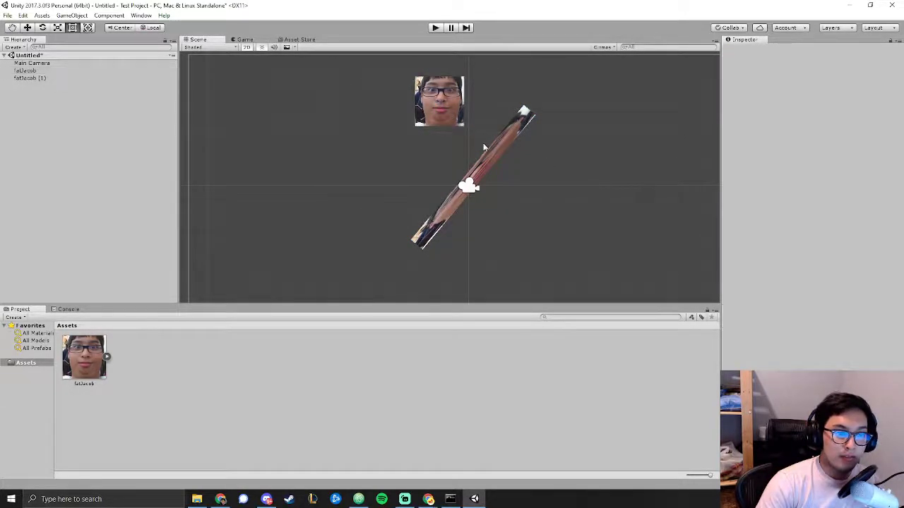
{"action": "left_click", "coordinate": [497, 145]}
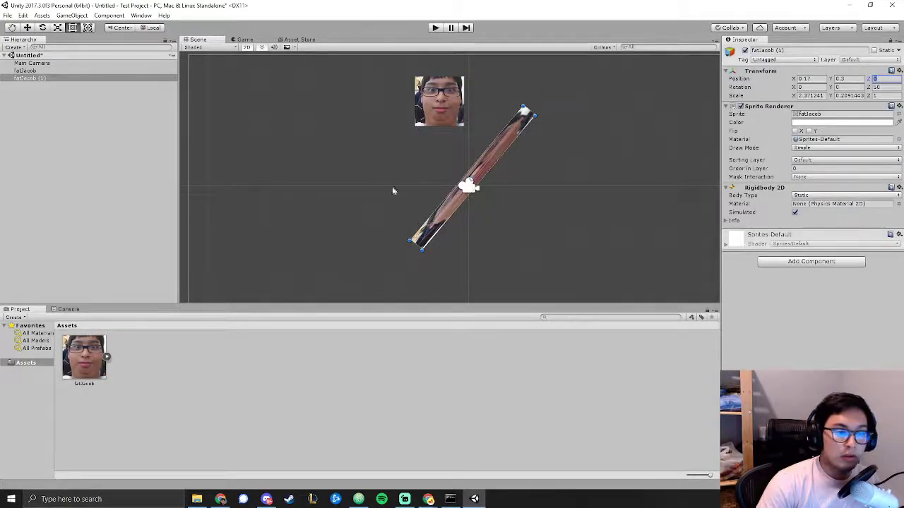
- Add a Box Collider 2D component from Physics 2D to the original face sprite
{"action": "left_click", "coordinate": [458, 122]}
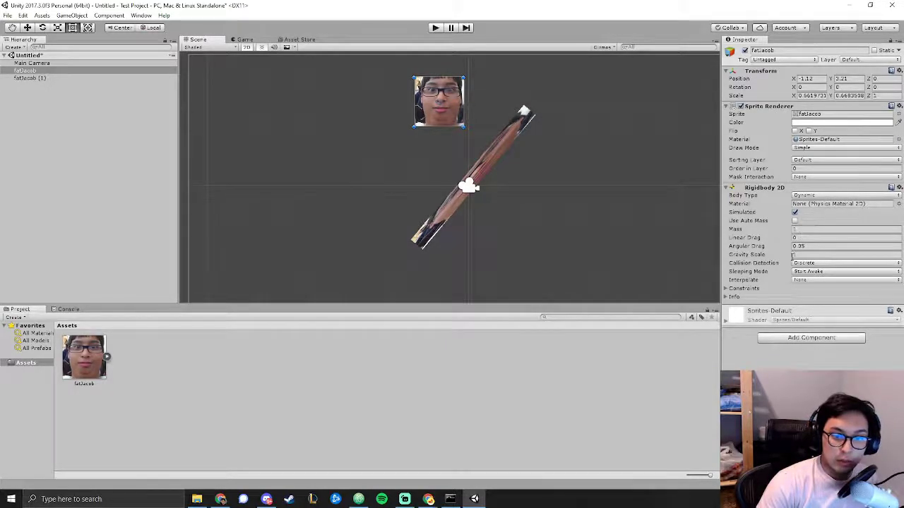
{"action": "left_click", "coordinate": [794, 339]}
{"action": "left_click", "coordinate": [780, 238]}
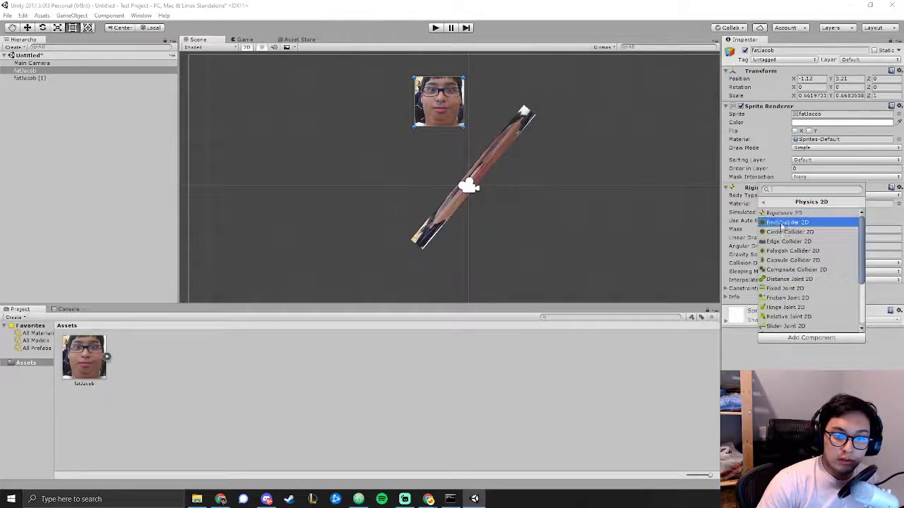
{"action": "left_click", "coordinate": [764, 202]}
{"action": "left_click", "coordinate": [786, 241]}
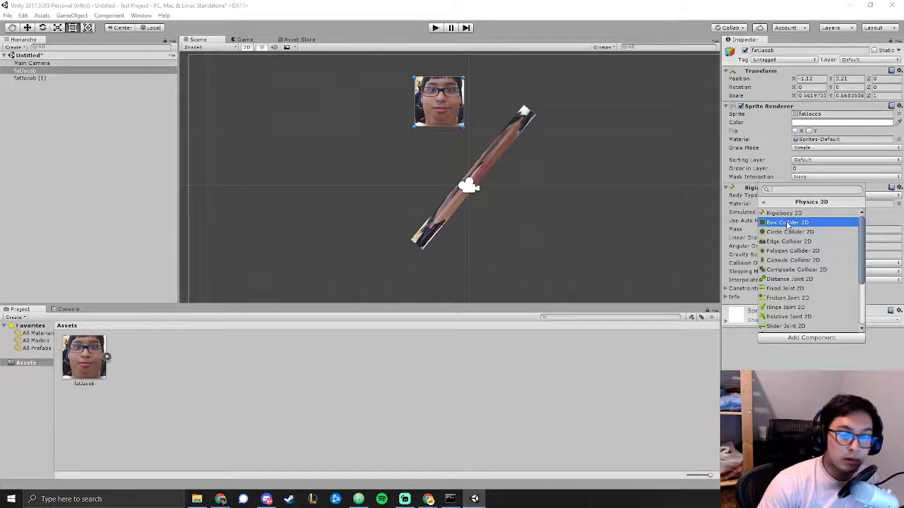
{"action": "left_click", "coordinate": [787, 223]}
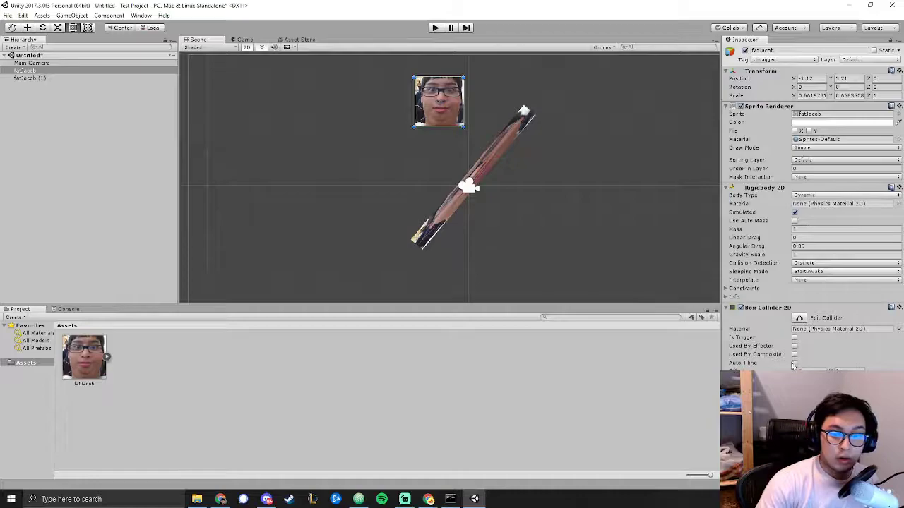
- Try widening the face sprite's Box Collider 2D beyond the image, undo the change and keep the collider at its original size
{"action": "left_click_drag", "start_coordinate": [464, 128], "coordinate": [483, 127]}
{"action": "mouse_move", "coordinate": [815, 380]}
{"action": "left_mouse_down"}
{"action": "mouse_move", "coordinate": [789, 380]}
{"action": "mouse_move", "coordinate": [863, 380]}
{"action": "mouse_move", "coordinate": [779, 380]}
{"action": "mouse_move", "coordinate": [814, 380]}
{"action": "left_mouse_up"}
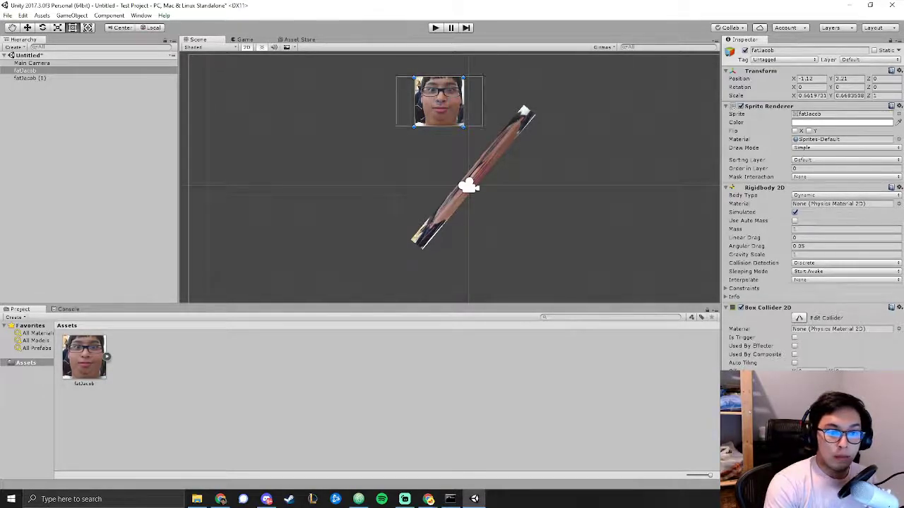
{"action": "key", "text": "ctrl+z"}
{"action": "key", "text": "ctrl+z"}
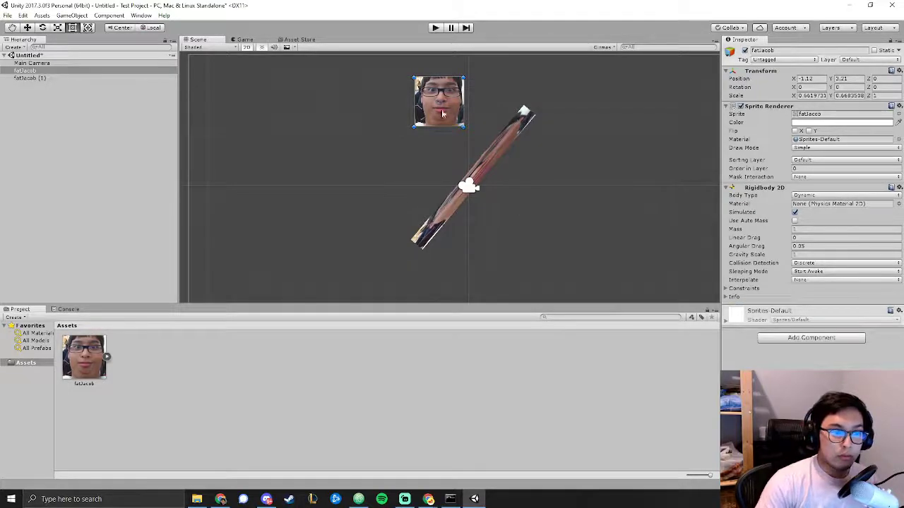
{"action": "key", "text": "ctrl+y"}
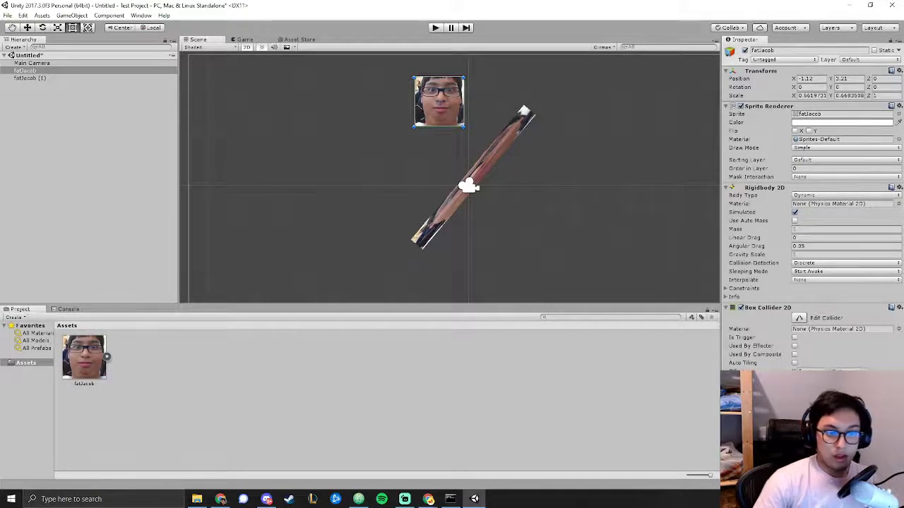
- Select the tilted bar and play the scene briefly to test it without a collider on the bar
{"action": "left_click", "coordinate": [484, 199]}
{"action": "left_click", "coordinate": [504, 158]}
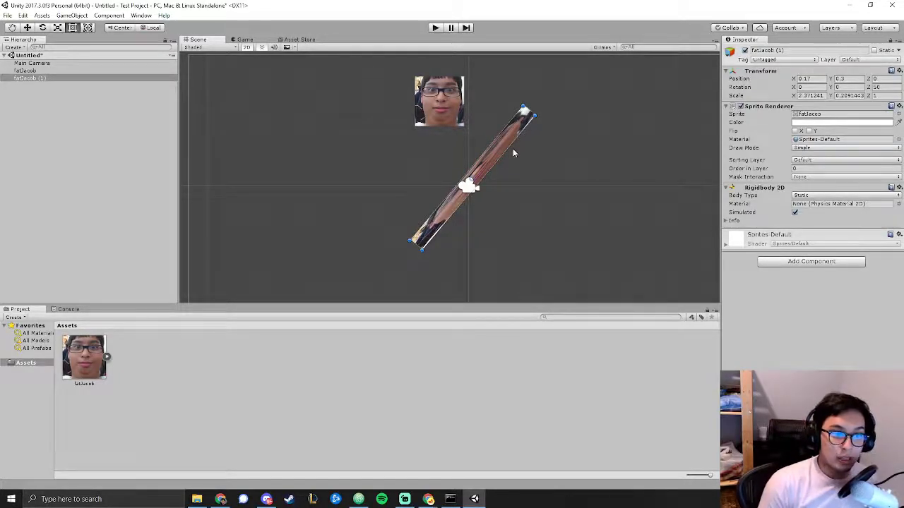
{"action": "left_click", "coordinate": [435, 28]}
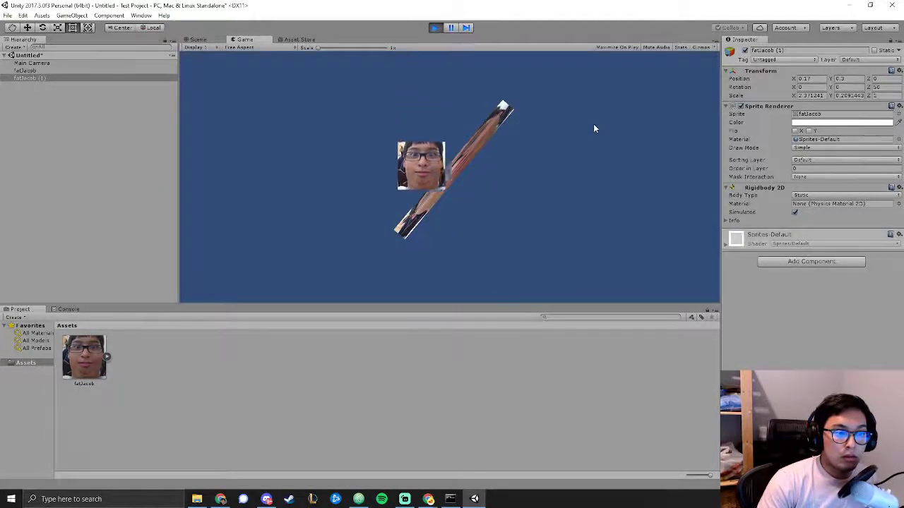
{"action": "left_click", "coordinate": [435, 29]}
- Add a Box Collider 2D to the tilted bar and play the scene to test the collision with the face sprite
{"action": "left_click", "coordinate": [814, 262]}
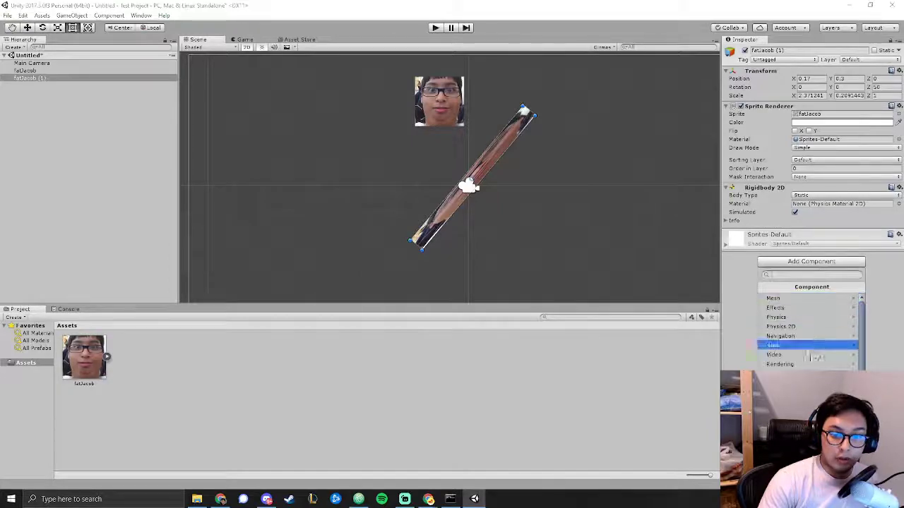
{"action": "left_click", "coordinate": [806, 332]}
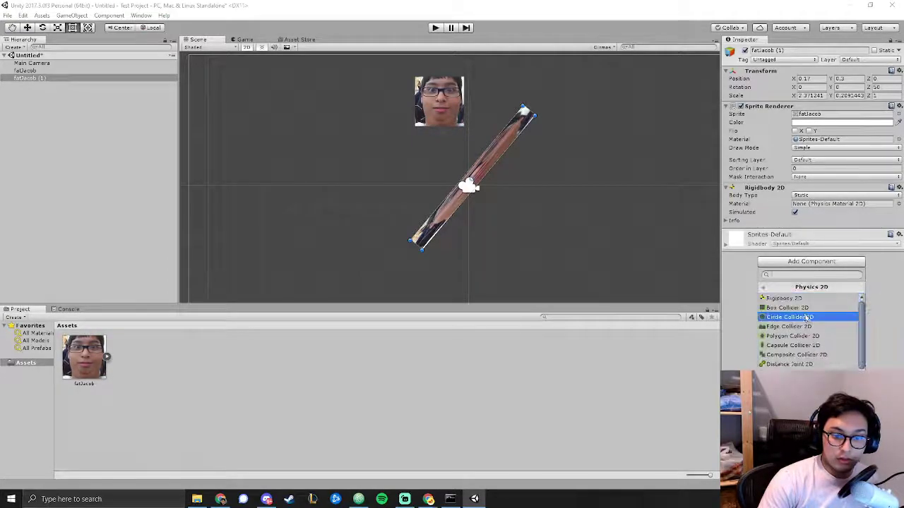
{"action": "left_click", "coordinate": [784, 307]}
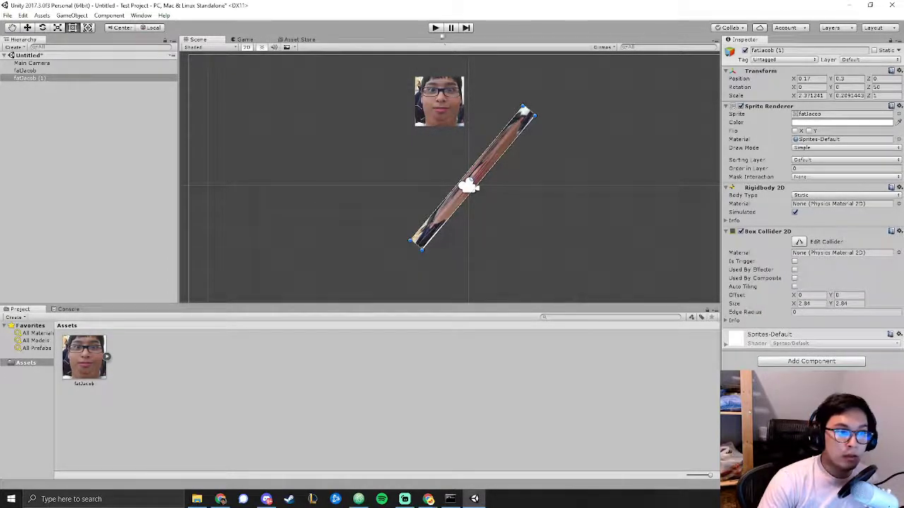
{"action": "left_click", "coordinate": [437, 28]}
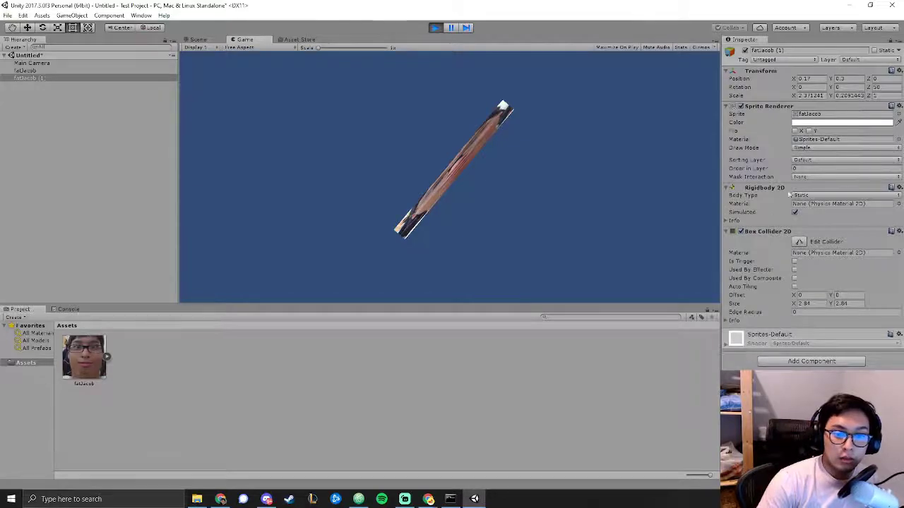
{"action": "left_click", "coordinate": [435, 27]}
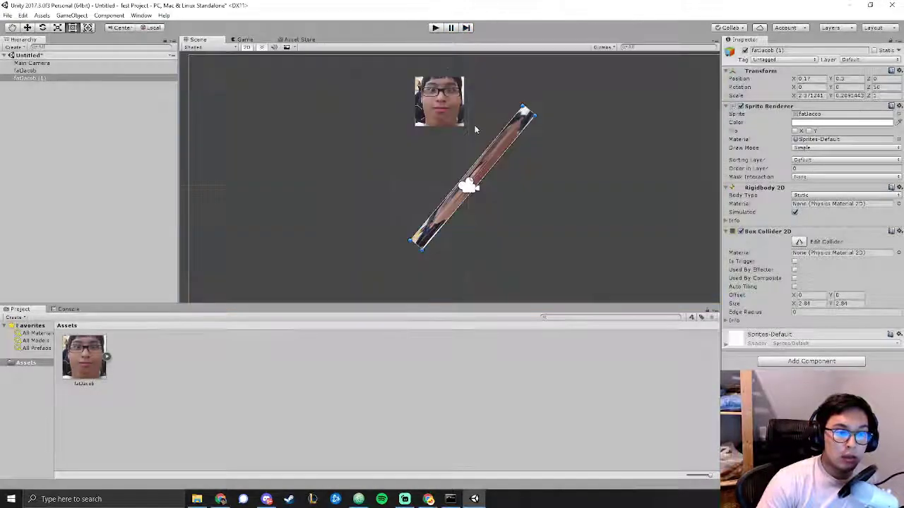
- Resize the tilted bar to be slightly longer and thinner, at a scale of about X 2.44, Y 0.15
{"action": "left_click", "coordinate": [442, 106]}
{"action": "left_click", "coordinate": [529, 175]}
{"action": "left_click", "coordinate": [502, 145]}
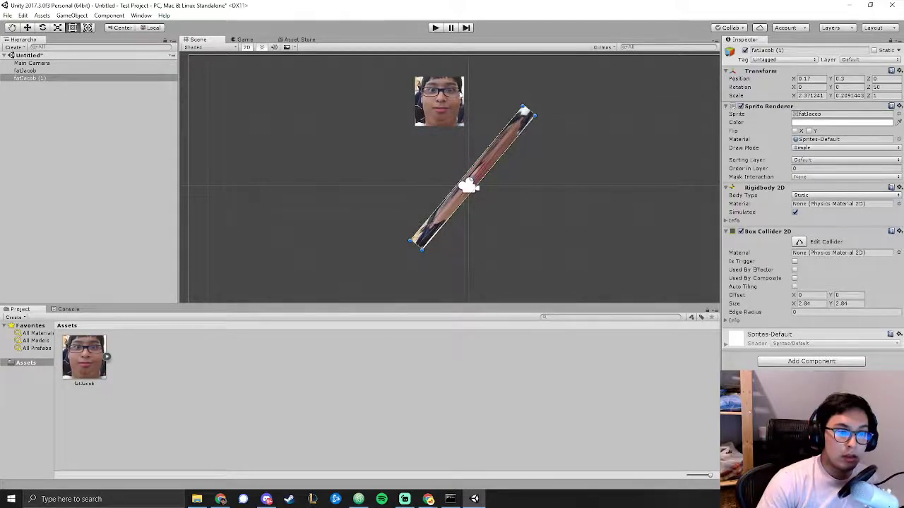
{"action": "mouse_move", "coordinate": [526, 110]}
{"action": "left_mouse_down"}
{"action": "mouse_move", "coordinate": [547, 155]}
{"action": "mouse_move", "coordinate": [484, 149]}
{"action": "mouse_move", "coordinate": [516, 127]}
{"action": "mouse_move", "coordinate": [529, 144]}
{"action": "mouse_move", "coordinate": [531, 108]}
{"action": "left_mouse_up"}
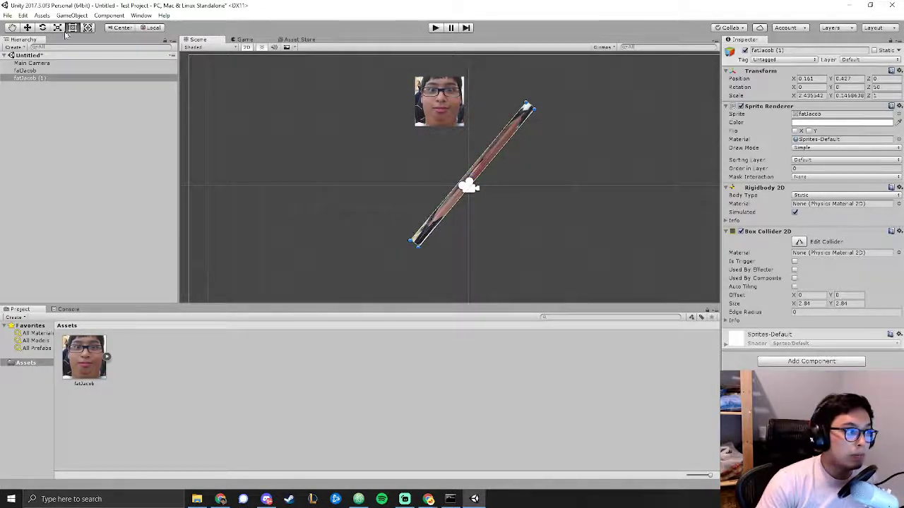